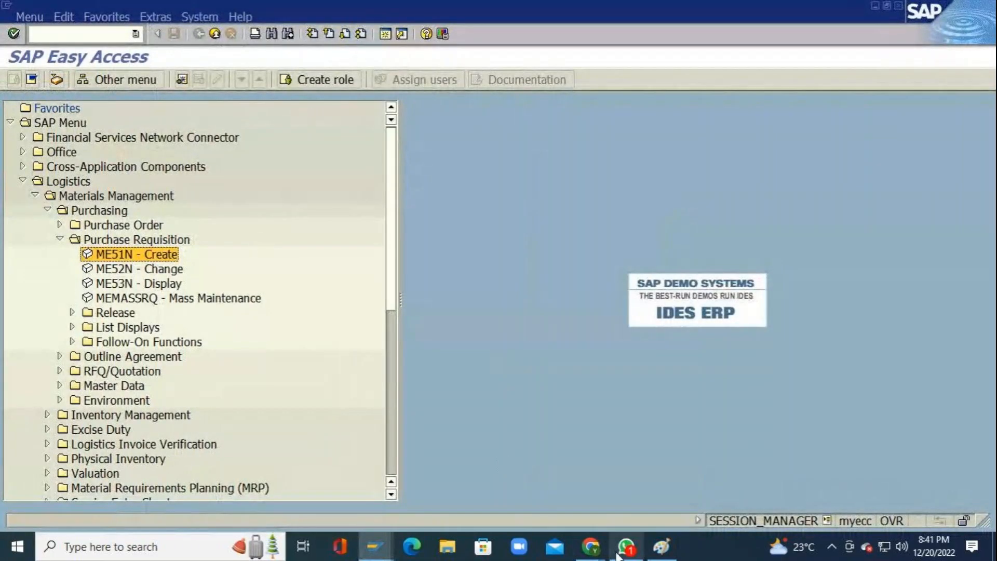
Switch to the Paint notes to review the compressor stock levels, and return to SAP
{"action": "mouse_move", "coordinate": [661, 546]}
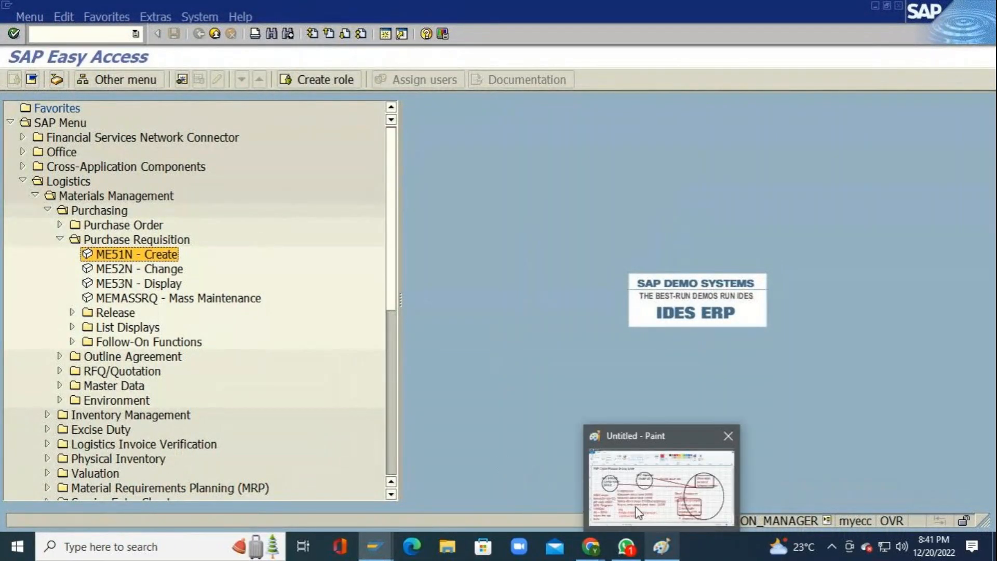
{"action": "left_click", "coordinate": [636, 513]}
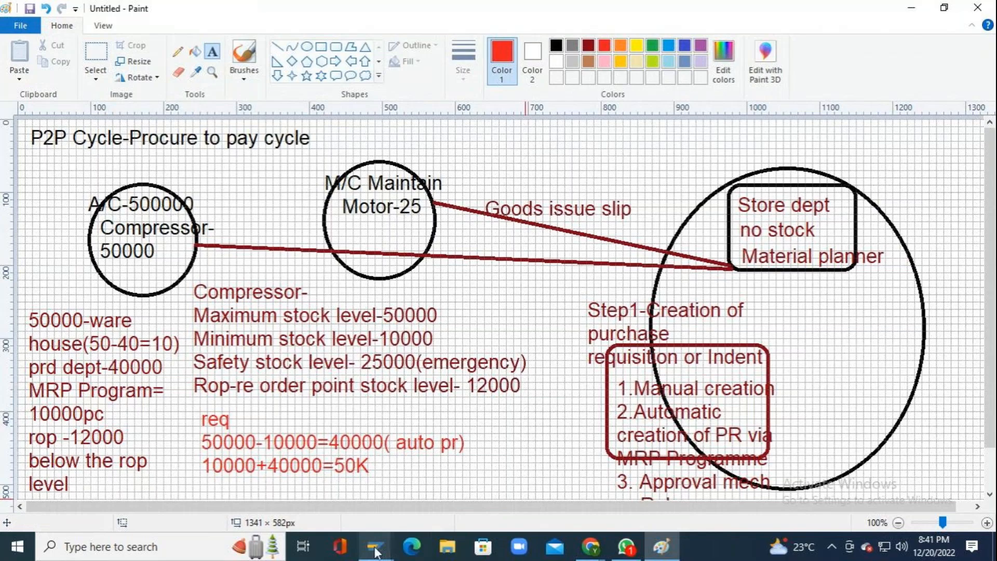
{"action": "mouse_move", "coordinate": [375, 551]}
{"action": "left_click", "coordinate": [402, 502]}
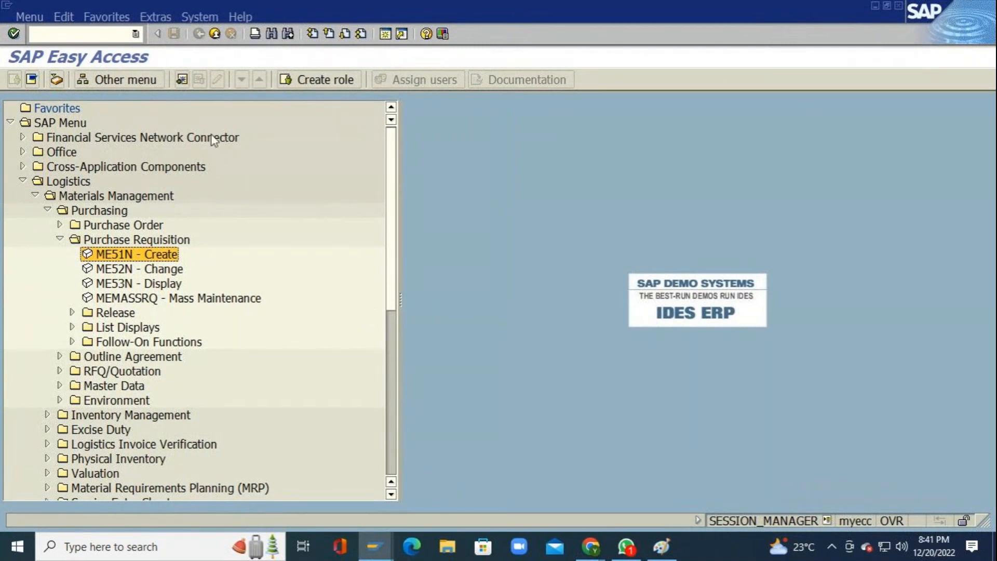
Start material creation with transaction MM01, choosing industry sector M Mechanical Engineering and material type ZHAL Semi-finished product
{"action": "left_click", "coordinate": [106, 34]}
{"action": "type", "text": "mm01"}
{"action": "key", "text": "Return"}
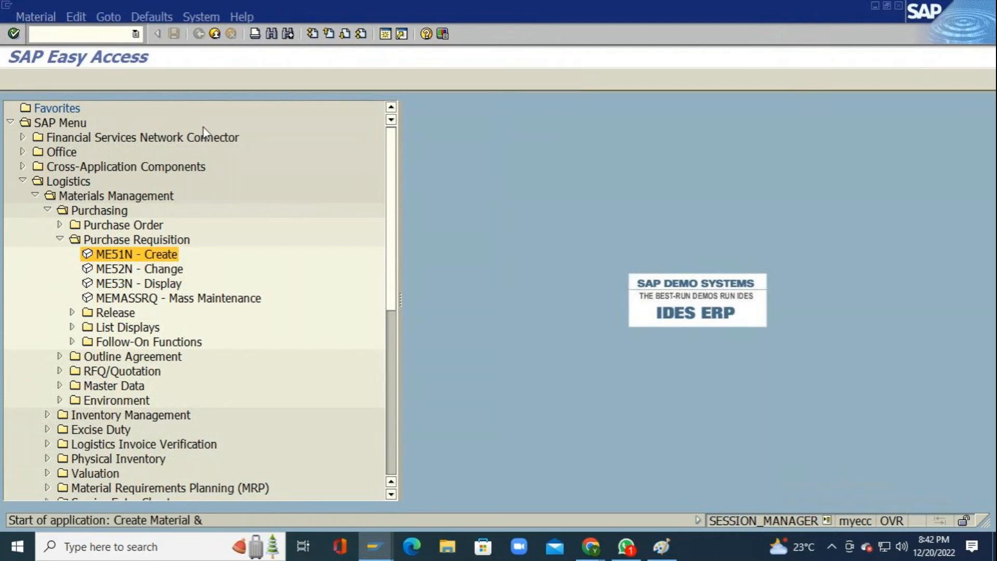
{"action": "left_click", "coordinate": [195, 149]}
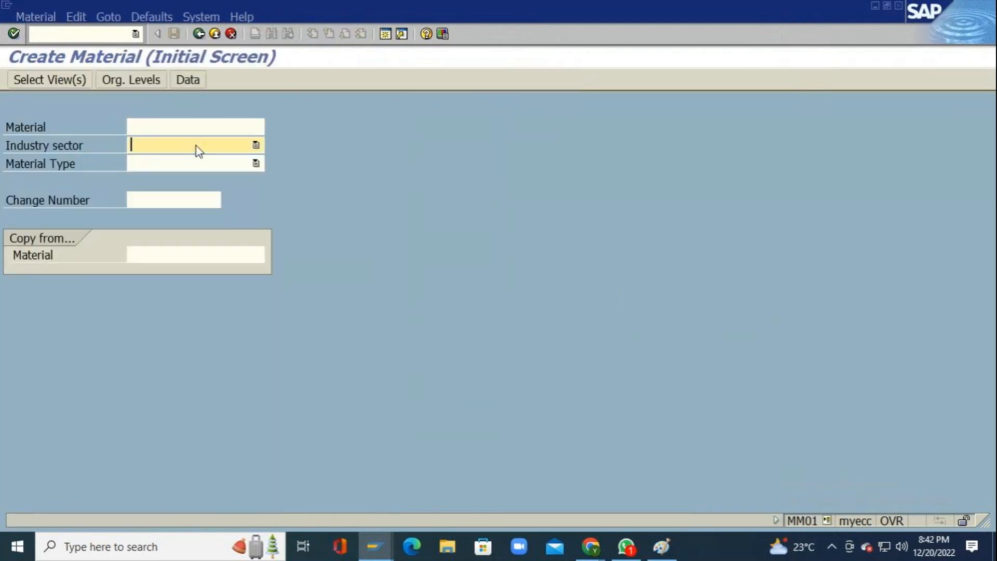
{"action": "type", "text": "M Mechanical Engineeri"}
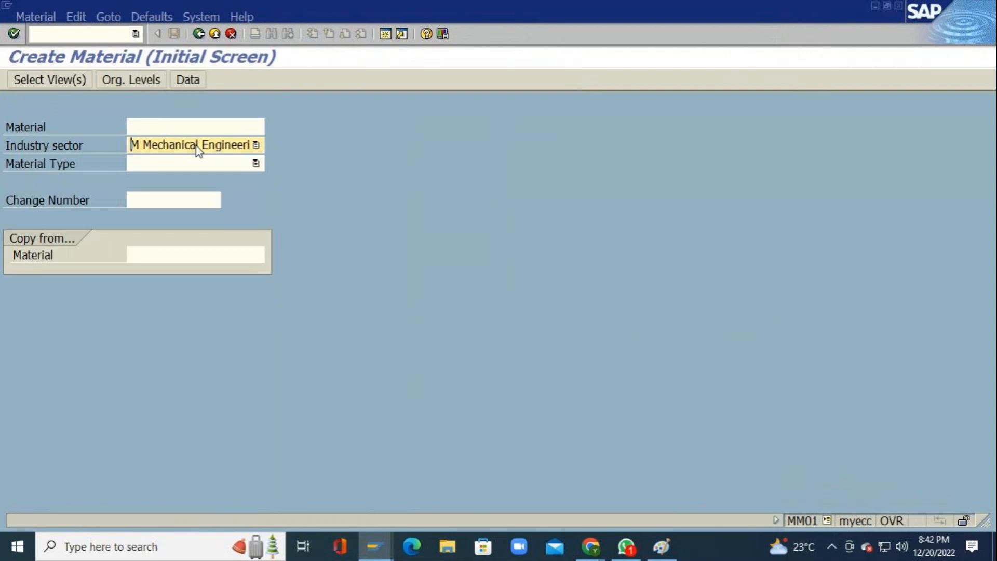
{"action": "left_click", "coordinate": [197, 165]}
{"action": "type", "text": "ZHAL Semi-finished pr"}
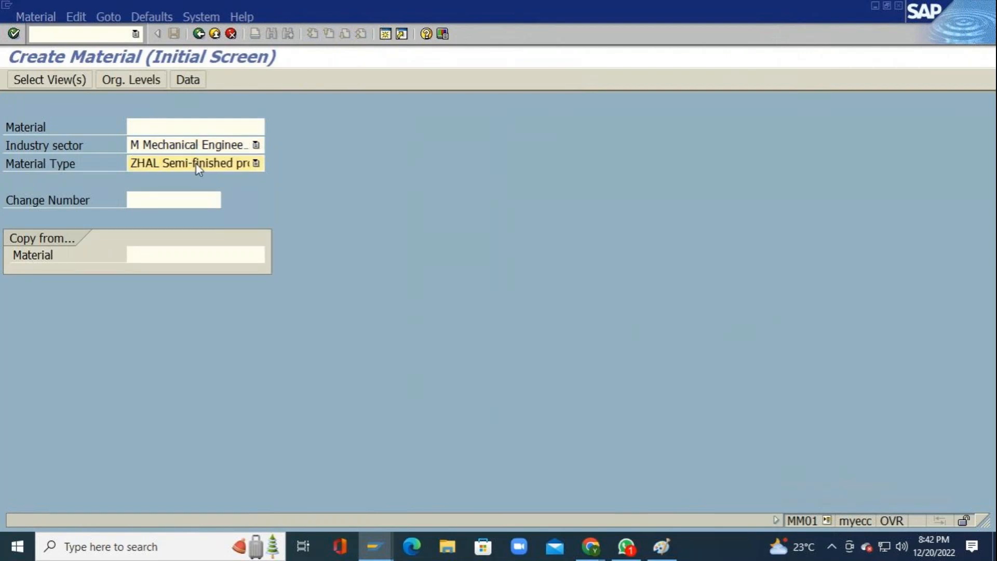
{"action": "key", "text": "Return"}
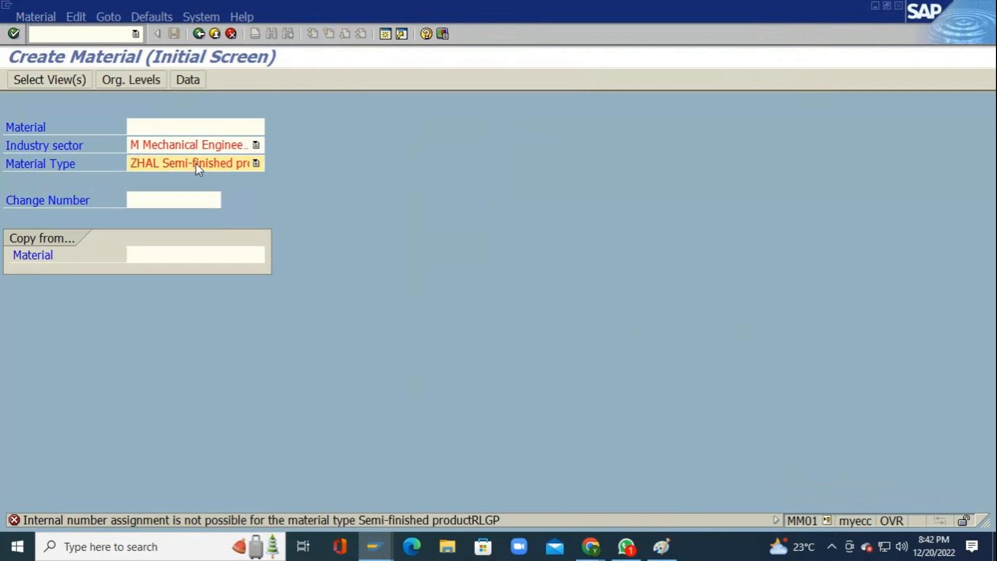
Enter 50065919 as the number of the new material
{"action": "left_click", "coordinate": [195, 136]}
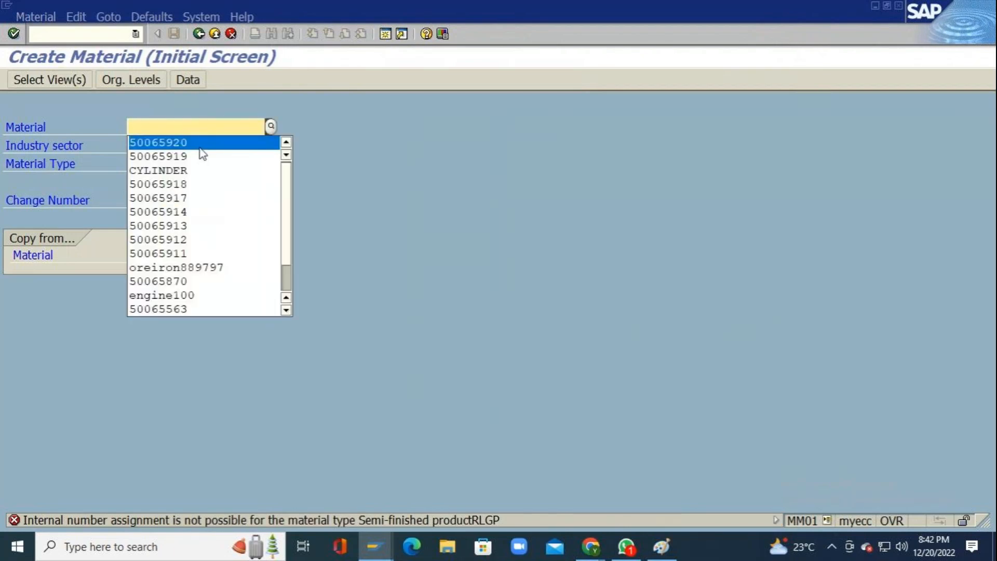
{"action": "left_click", "coordinate": [200, 144]}
{"action": "key", "text": "BackSpace"}
{"action": "key", "text": "BackSpace"}
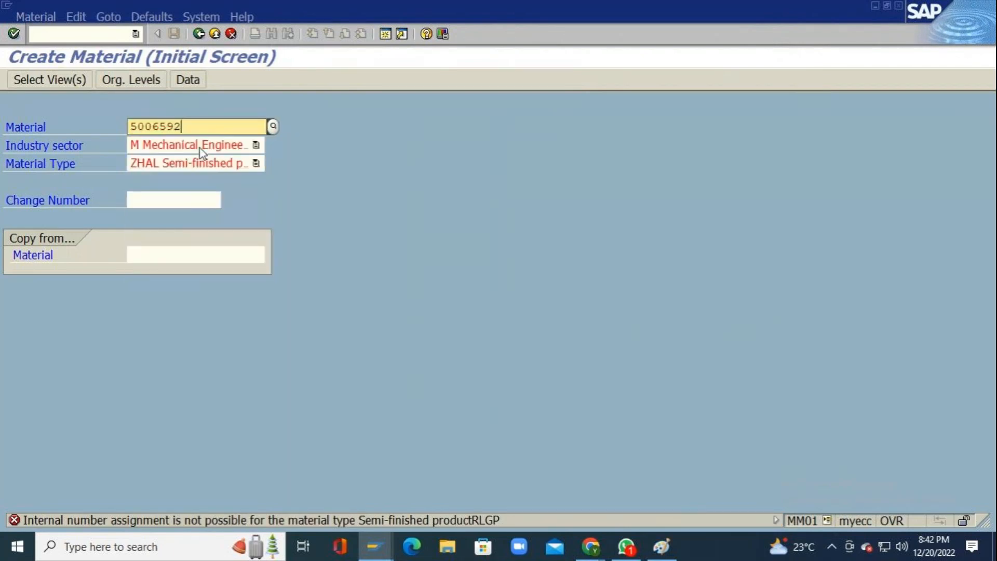
{"action": "type", "text": "20"}
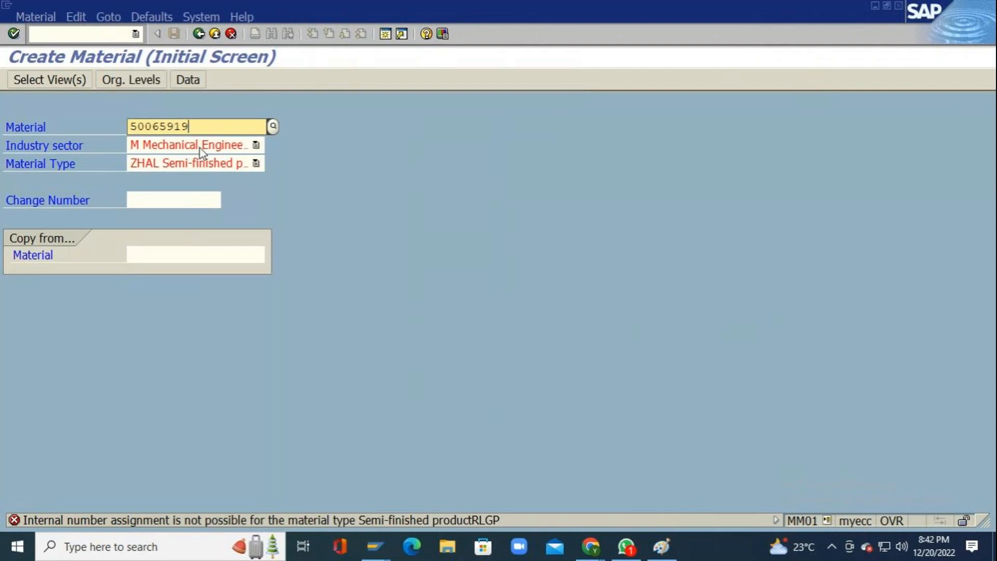
Proceed with all views selected and accept the organizational levels for plant TM11 and storage location 0001
{"action": "key", "text": "Return"}
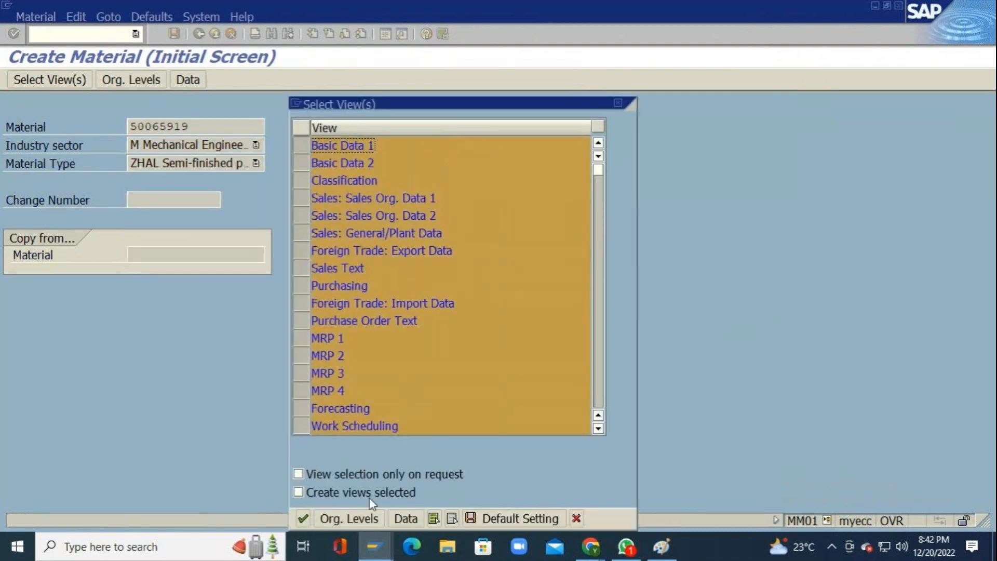
{"action": "left_click", "coordinate": [345, 518]}
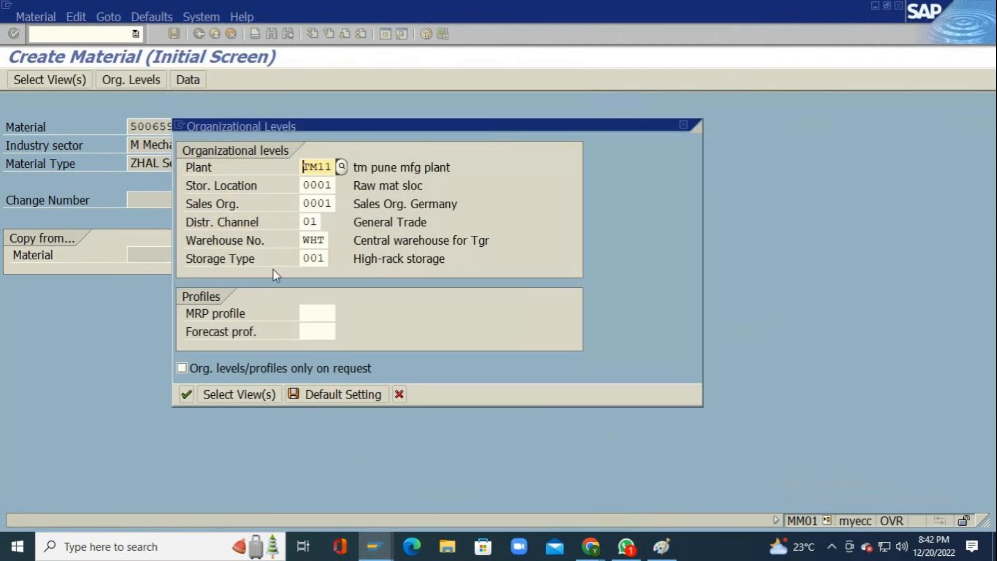
{"action": "left_click", "coordinate": [187, 395]}
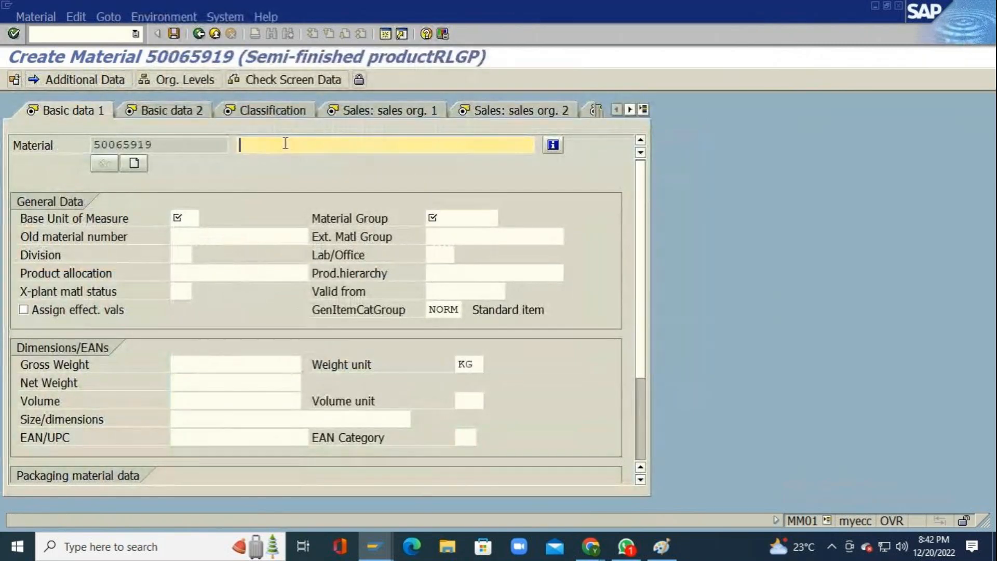
Enter Compressor as the material description in the basic data
{"action": "type", "text": "C"}
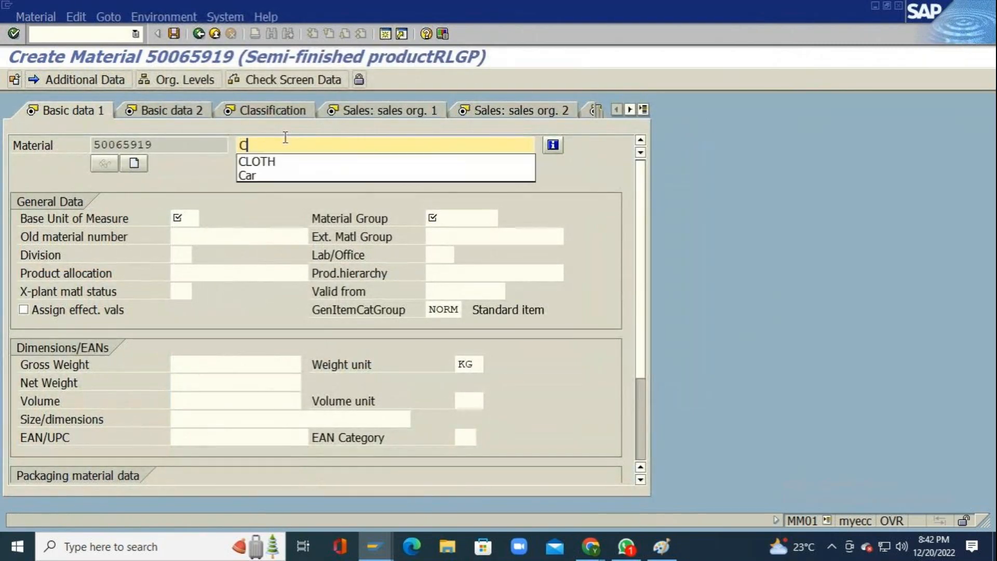
{"action": "type", "text": "ompress"}
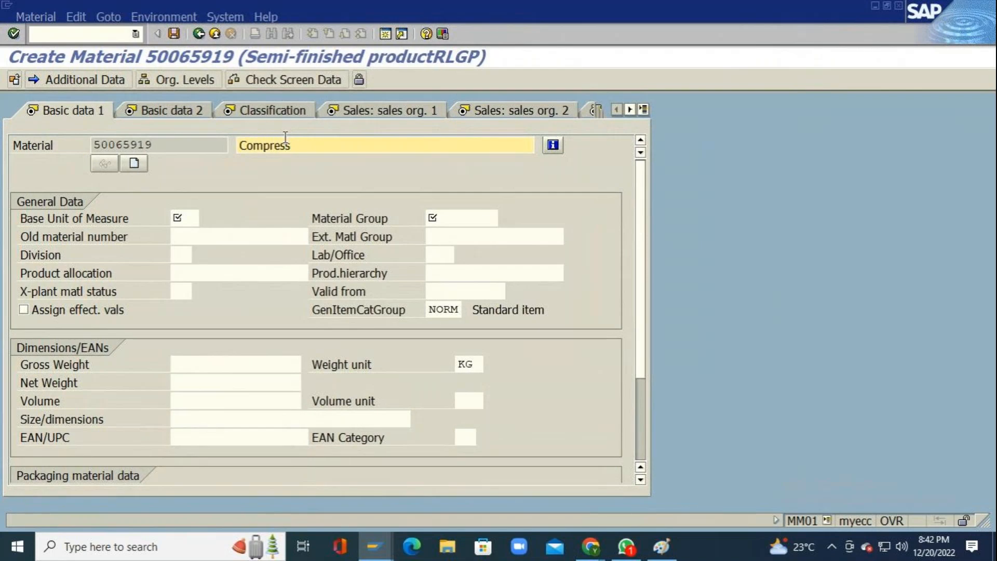
{"action": "type", "text": "or"}
Copy the material number 50065919 into a text note beside the P2P Cycle title in Paint
{"action": "left_click", "coordinate": [168, 145]}
{"action": "left_click_drag", "start_coordinate": [168, 145], "coordinate": [93, 145]}
{"action": "key", "text": "ctrl+c"}
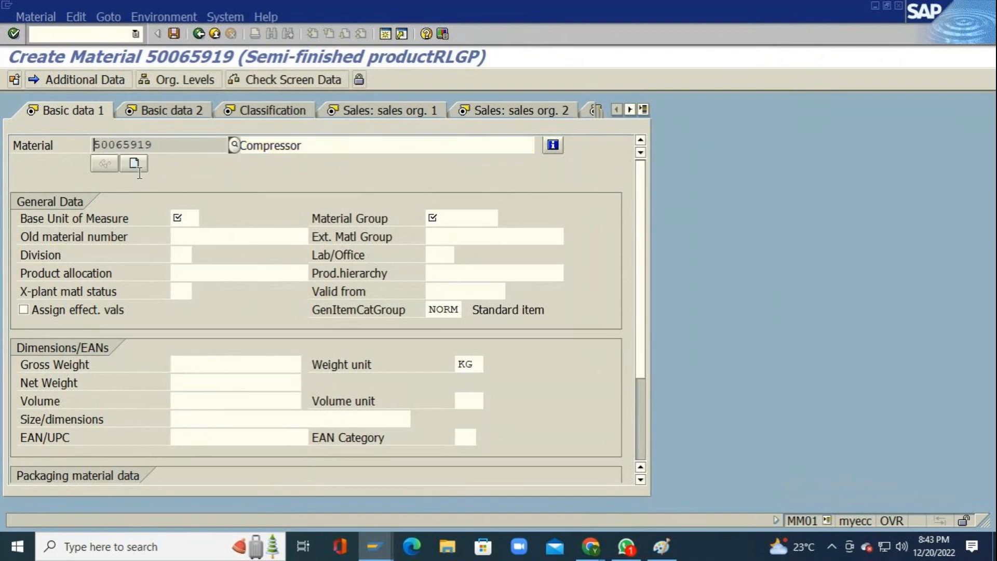
{"action": "left_click", "coordinate": [659, 554]}
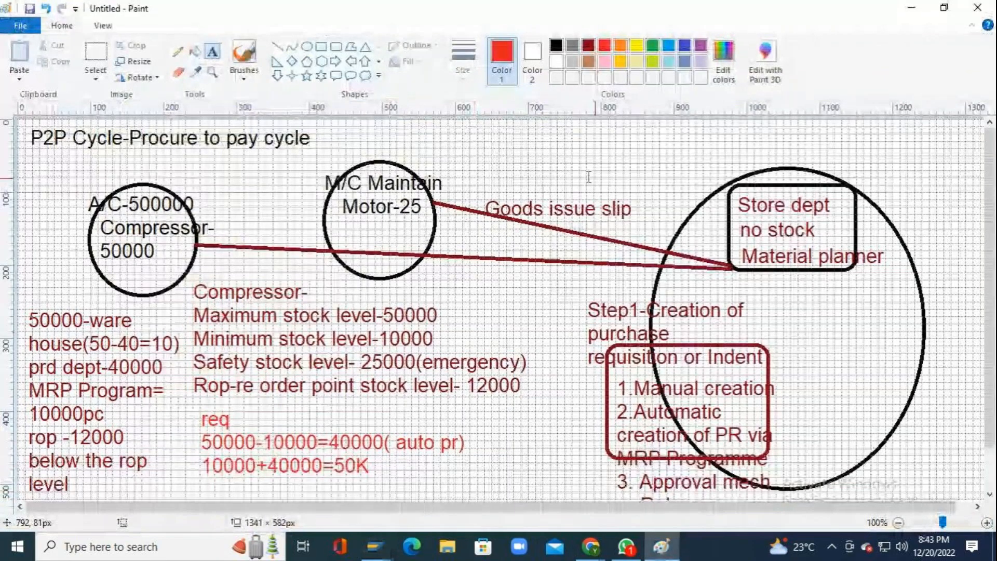
{"action": "left_click_drag", "start_coordinate": [475, 126], "coordinate": [524, 143]}
{"action": "key", "text": "ctrl+v"}
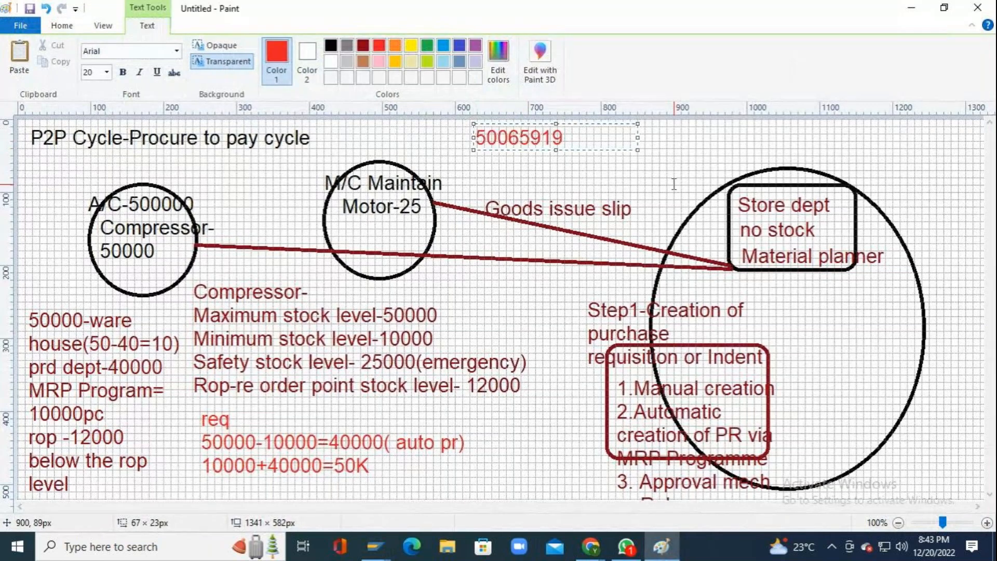
{"action": "left_click", "coordinate": [672, 175]}
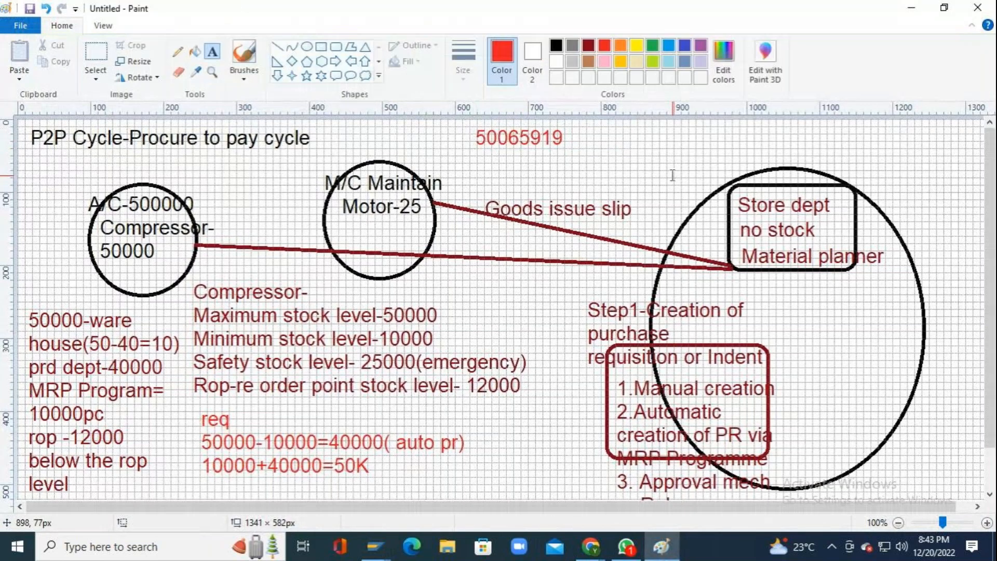
Add the plant code TM11 as a text note below the material number
{"action": "left_click", "coordinate": [485, 153]}
{"action": "type", "text": "TM"}
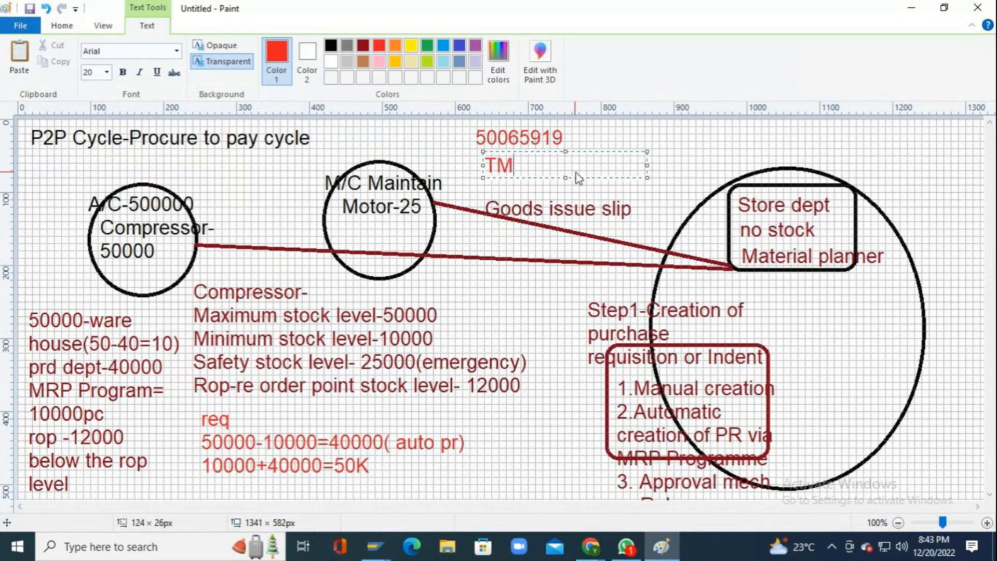
{"action": "type", "text": "11"}
{"action": "left_click", "coordinate": [672, 166]}
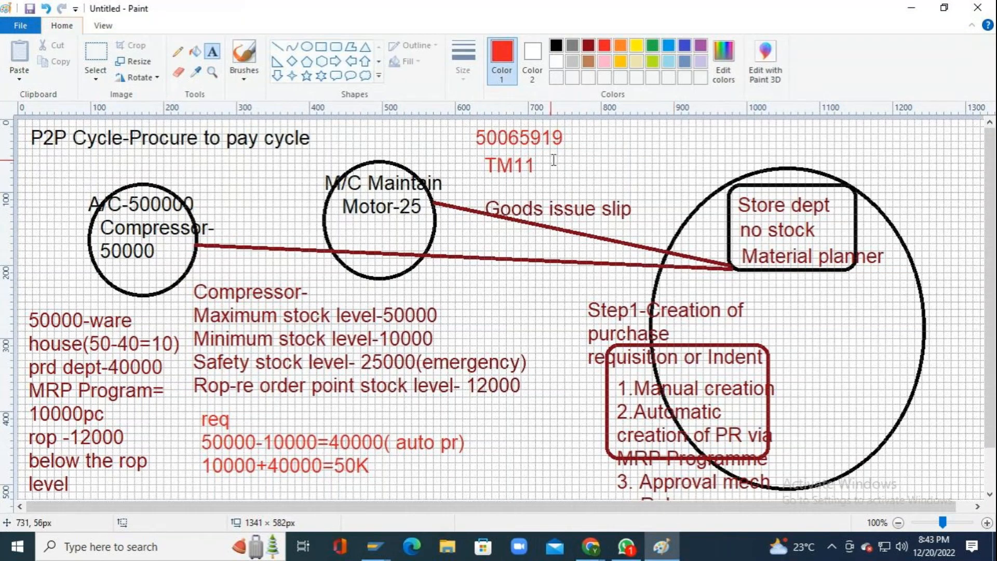
Return to SAP, set the base unit of measure to EA and the material group to 00109, and continue past the basic data
{"action": "key", "text": "alt"}
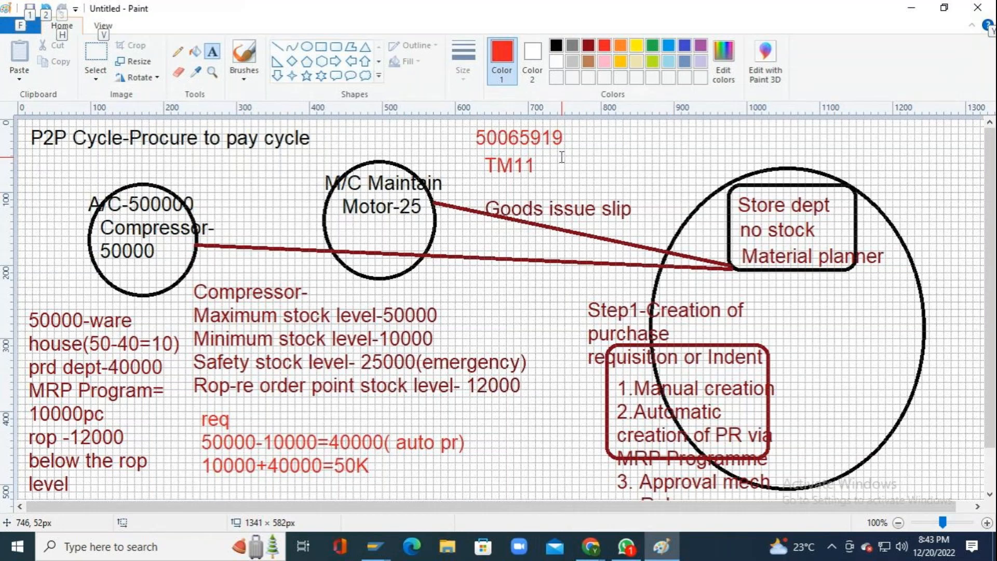
{"action": "key", "text": "alt"}
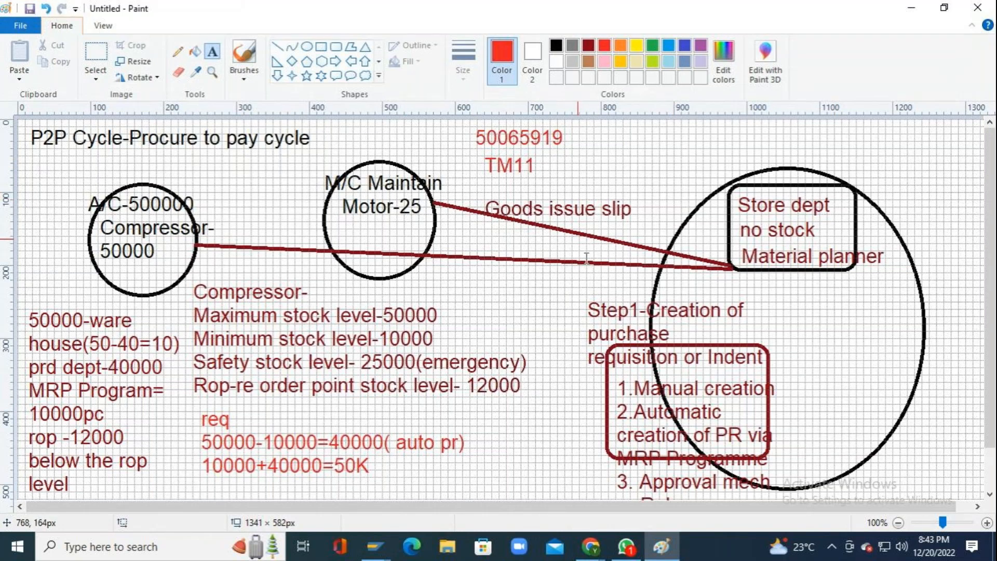
{"action": "key", "text": "alt+Tab"}
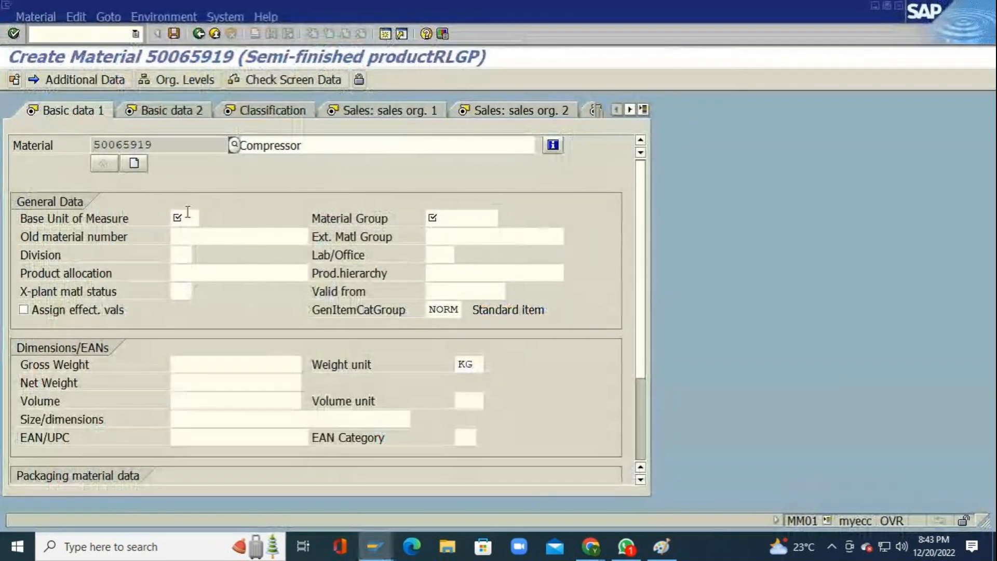
{"action": "left_click", "coordinate": [188, 215]}
{"action": "type", "text": "EA"}
{"action": "key", "text": "Return"}
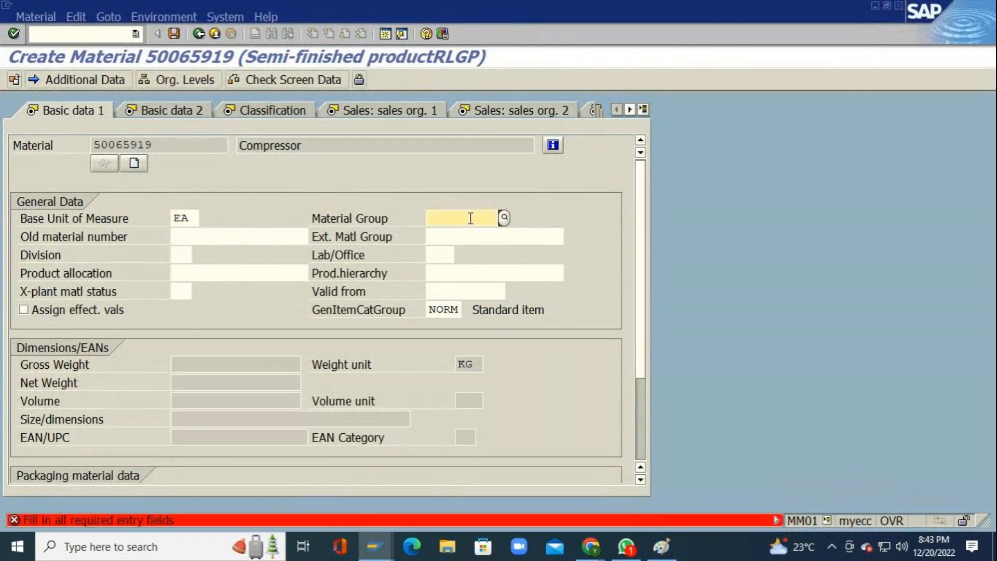
{"action": "type", "text": "00109"}
{"action": "key", "text": "Return"}
{"action": "key", "text": "Return"}
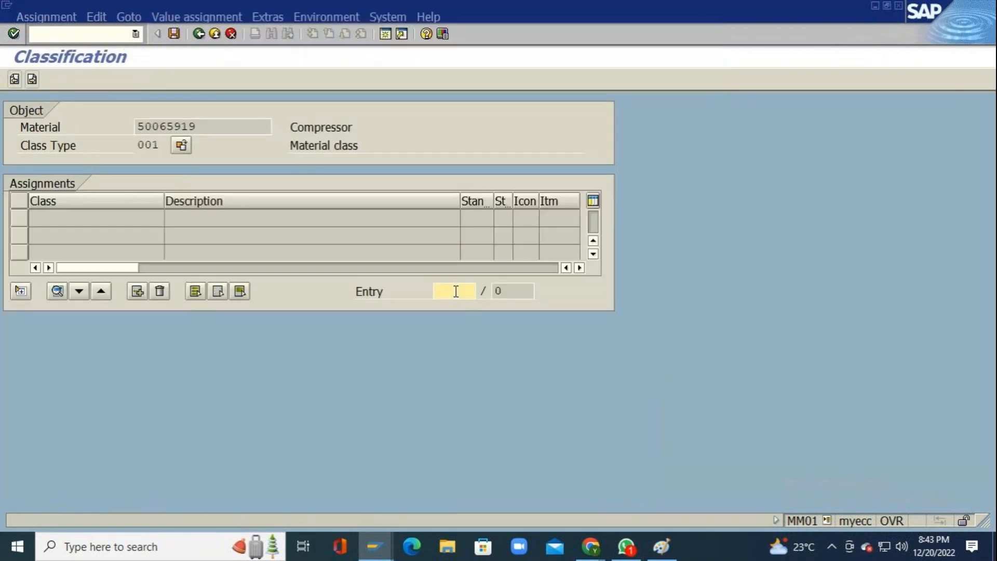
Skip the classification, set every listed tax classification to 1, and continue to the Sales: General/Plant view
{"action": "left_click", "coordinate": [32, 79]}
{"action": "key", "text": "Return"}
{"action": "type", "text": "1"}
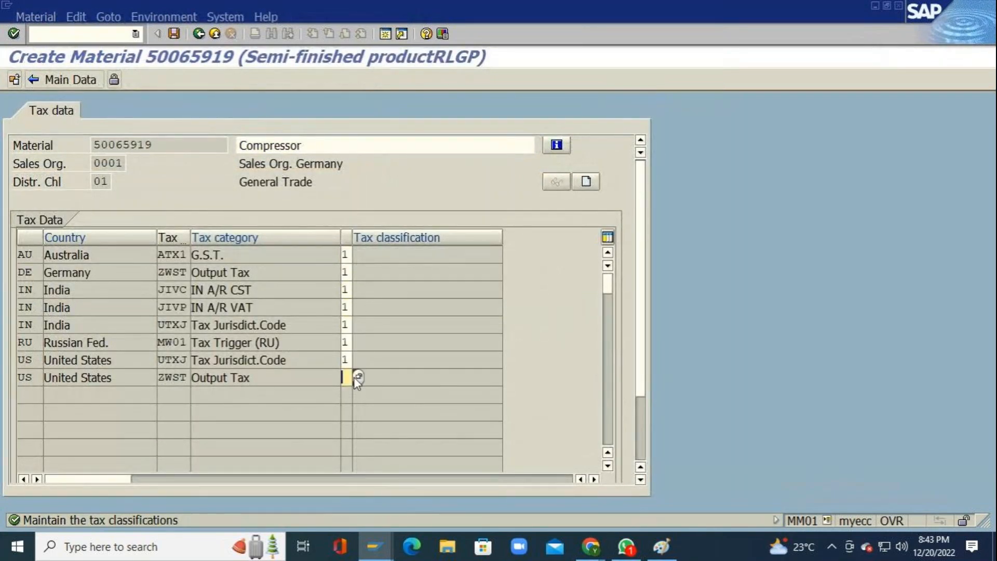
{"action": "type", "text": "11111"}
{"action": "key", "text": "Return"}
{"action": "key", "text": "Return"}
{"action": "key", "text": "Return"}
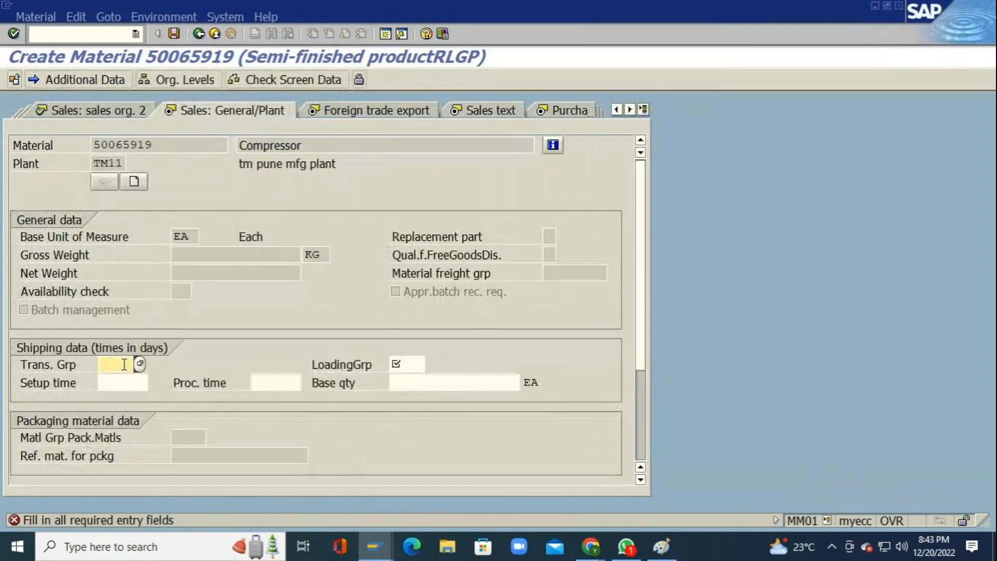
Set the transportation group and the loading group to 0001 in the shipping data and continue
{"action": "left_click", "coordinate": [124, 364]}
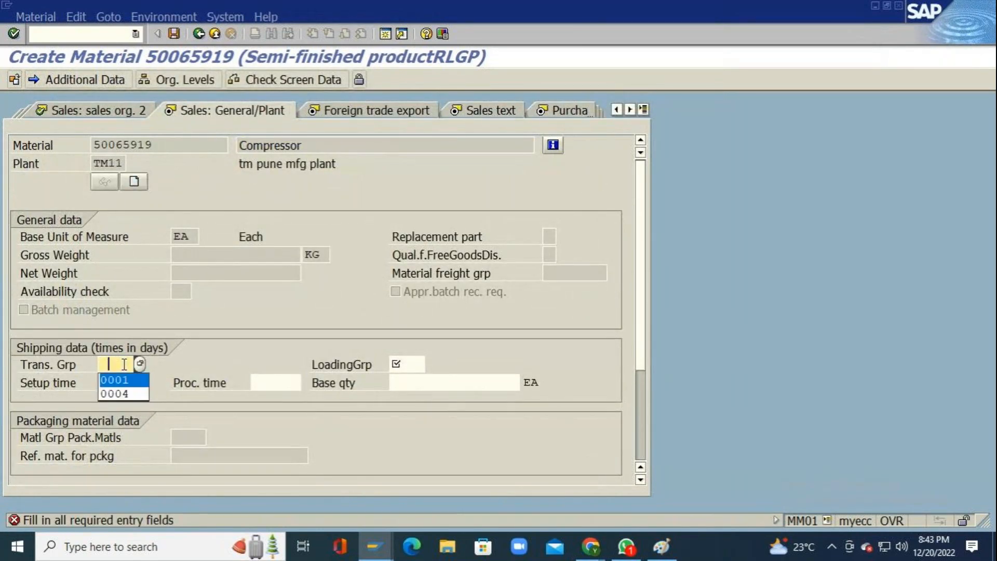
{"action": "left_click", "coordinate": [114, 379]}
{"action": "left_click", "coordinate": [410, 363]}
{"action": "type", "text": "0001"}
{"action": "key", "text": "Return"}
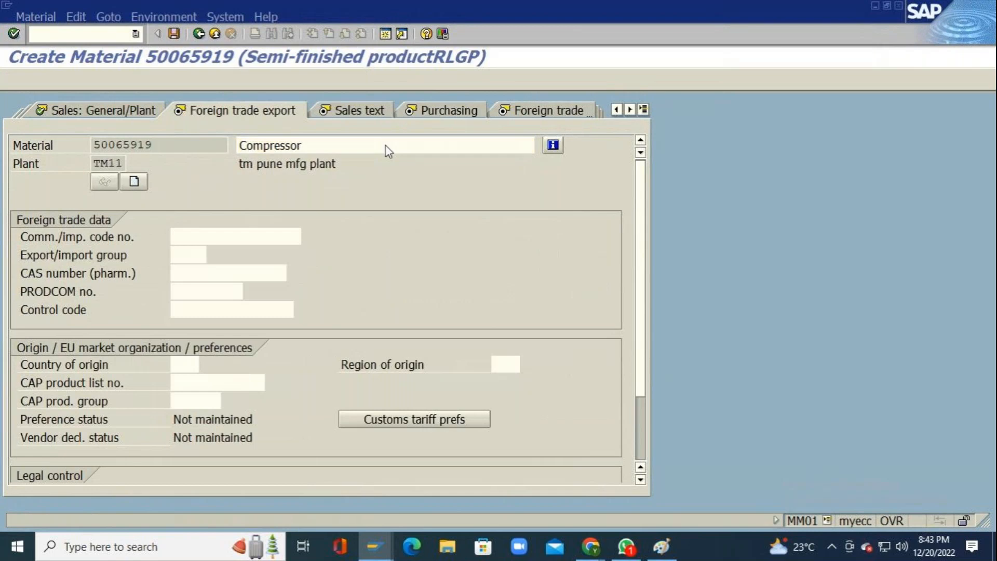
Pass through the foreign trade, sales text, purchasing and purchase order text views unfilled and open the MRP 1 view
{"action": "key", "text": "Return"}
{"action": "key", "text": "Return"}
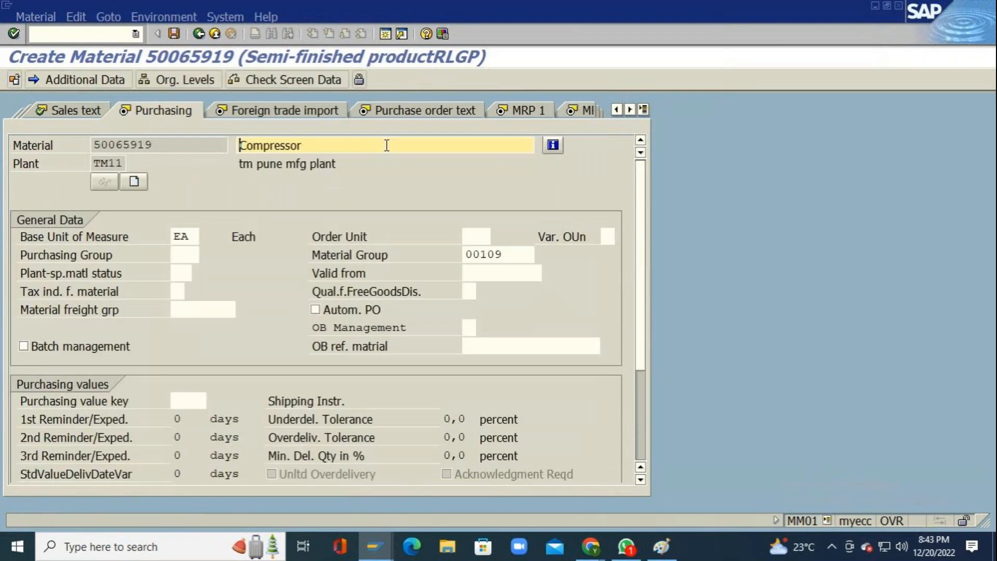
{"action": "key", "text": "Return"}
{"action": "key", "text": "Return"}
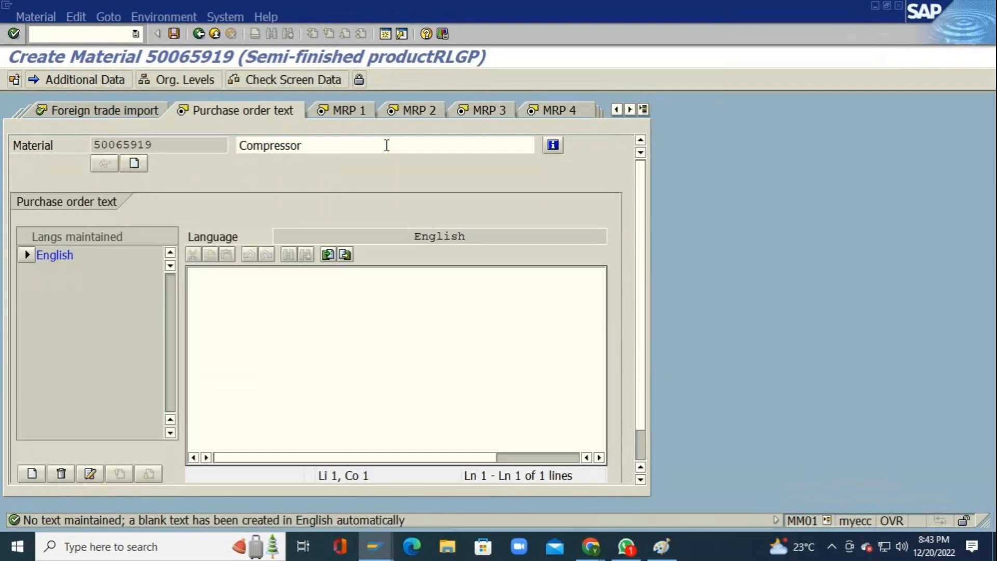
{"action": "left_click", "coordinate": [349, 115]}
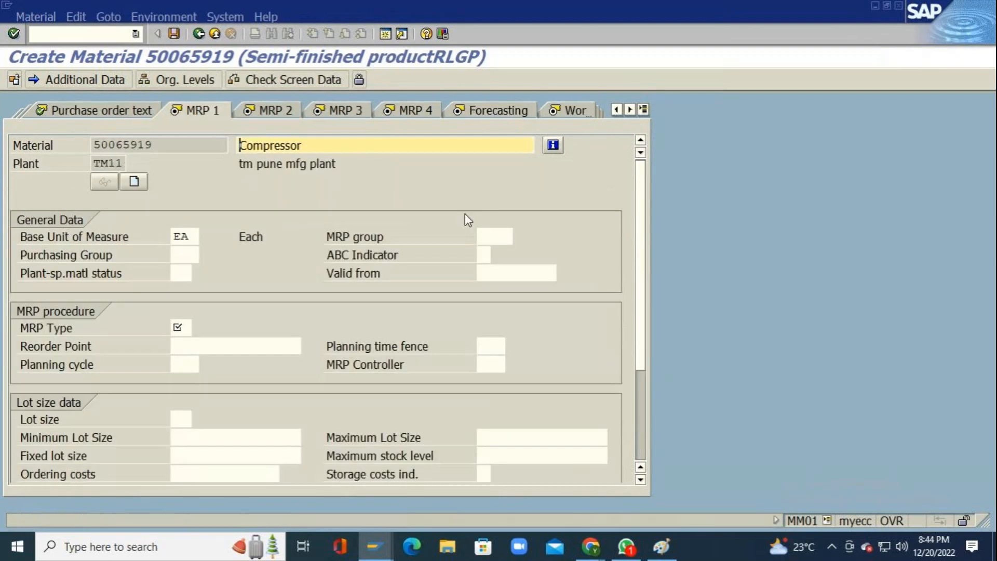
Set the MRP type to PD in the MRP procedure data
{"action": "left_click", "coordinate": [181, 328]}
{"action": "type", "text": "PD"}
{"action": "left_click", "coordinate": [238, 344]}
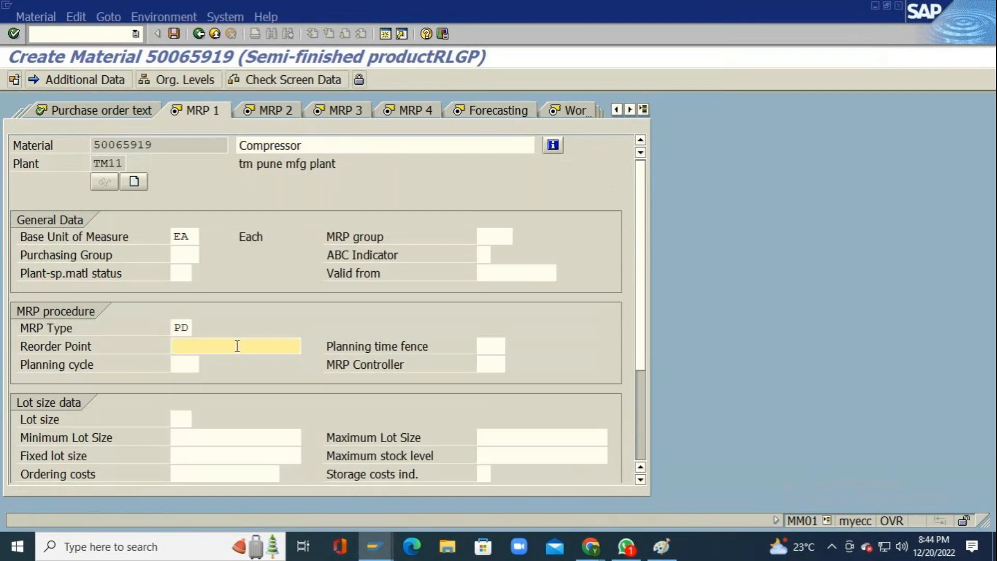
Set the maximum stock level to 50000 in the MRP 1 lot size data
{"action": "scroll", "coordinate": [472, 389], "scroll_direction": "down", "scroll_amount": 1}
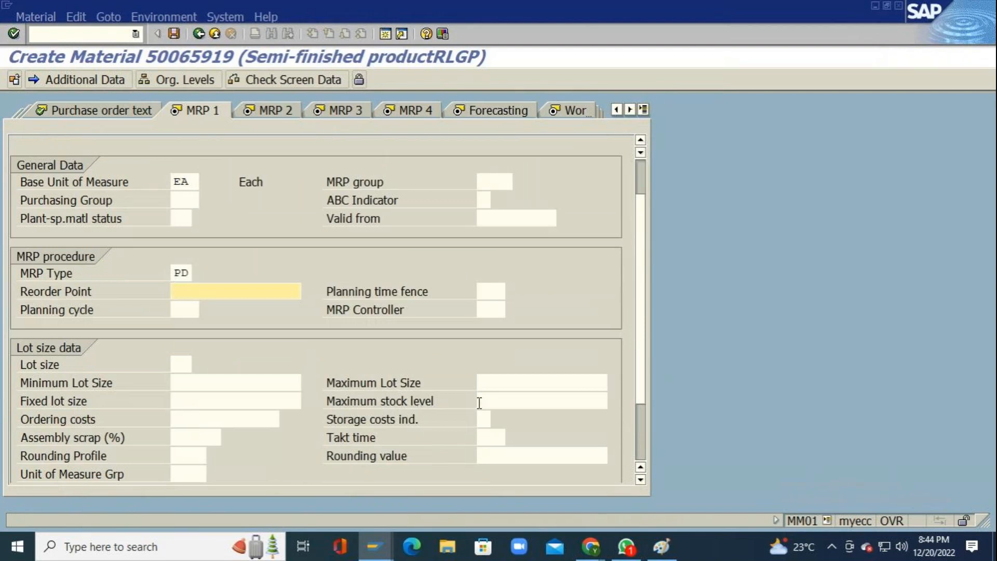
{"action": "left_click", "coordinate": [543, 401]}
{"action": "type", "text": "5"}
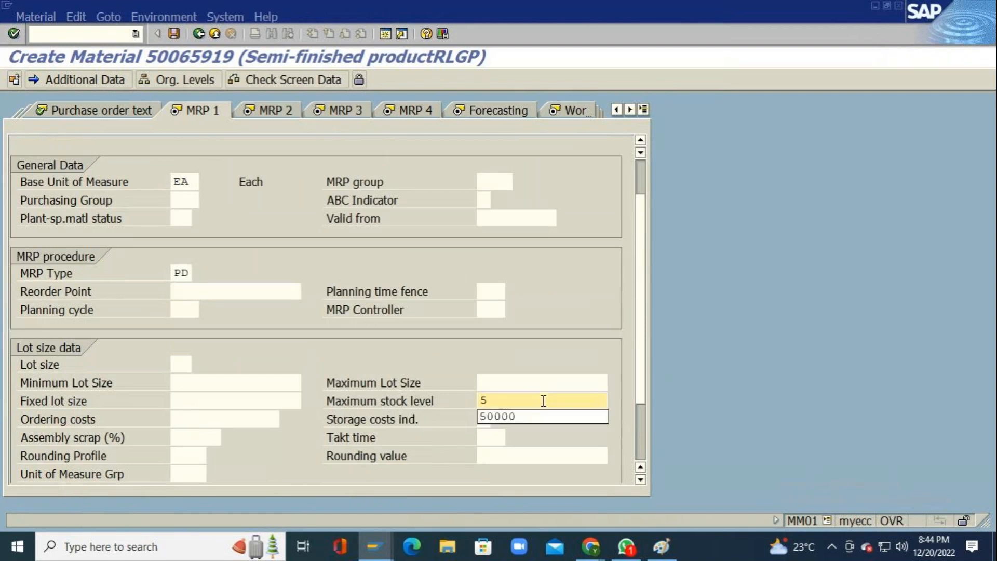
{"action": "key", "text": "Down"}
{"action": "key", "text": "Return"}
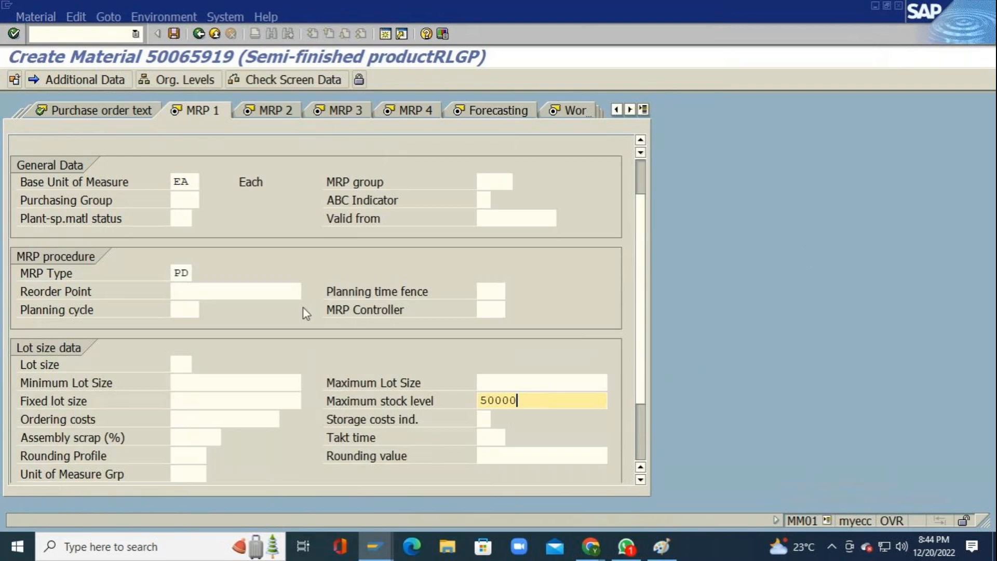
Check the planning notes in Paint and set the Compressor's minimum lot size to 10000
{"action": "left_click", "coordinate": [237, 383]}
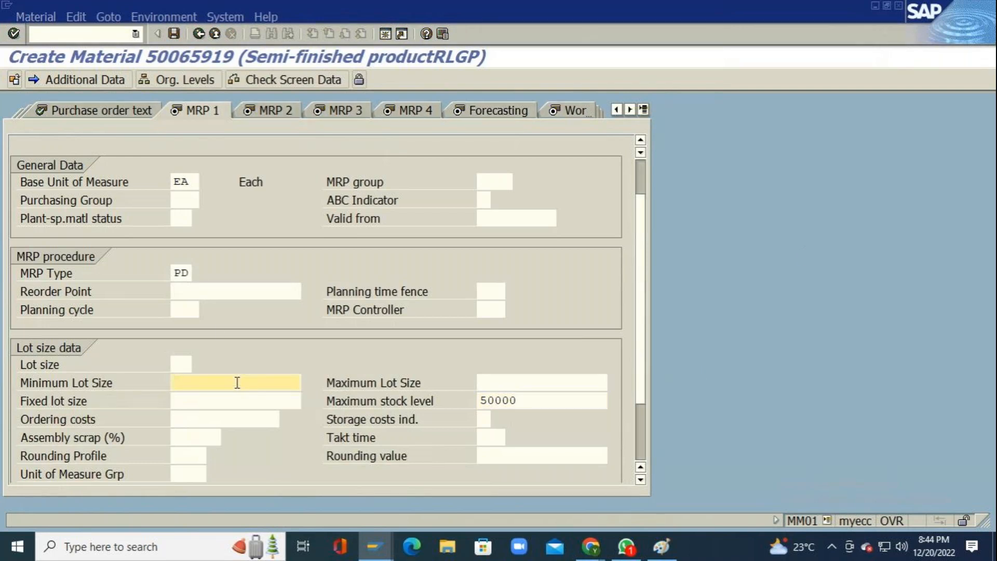
{"action": "key", "text": "alt+Tab"}
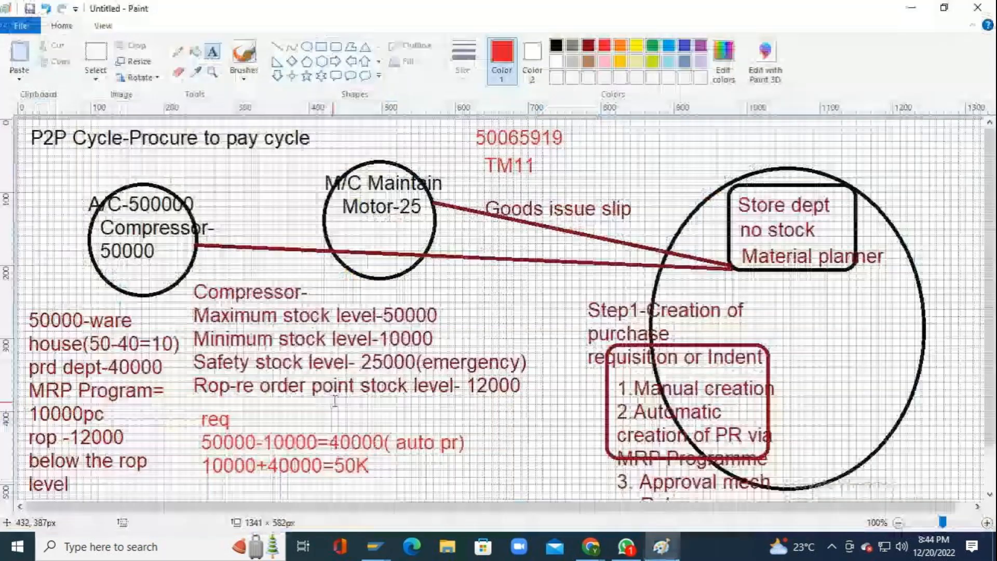
{"action": "key", "text": "alt+Tab"}
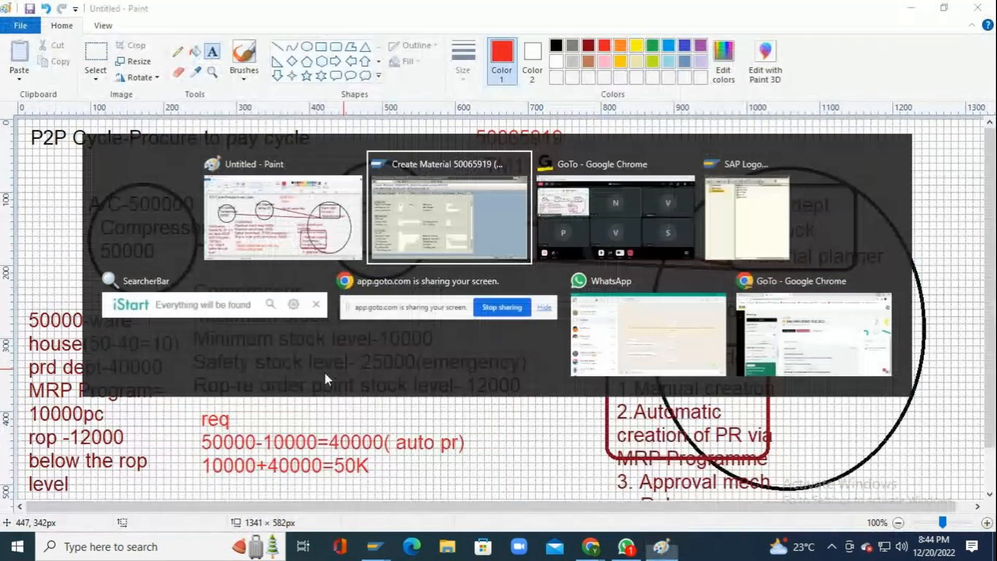
{"action": "left_click", "coordinate": [263, 382]}
{"action": "type", "text": "10000"}
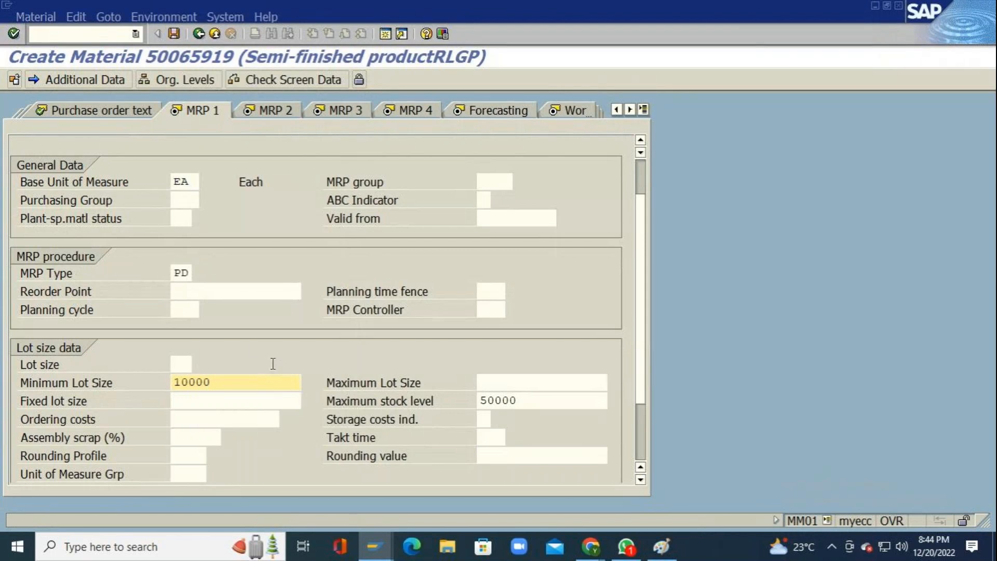
Look up the reorder level in the Paint notes and set the reorder point to 12000, validating the MRP 1 data
{"action": "left_click", "coordinate": [235, 291]}
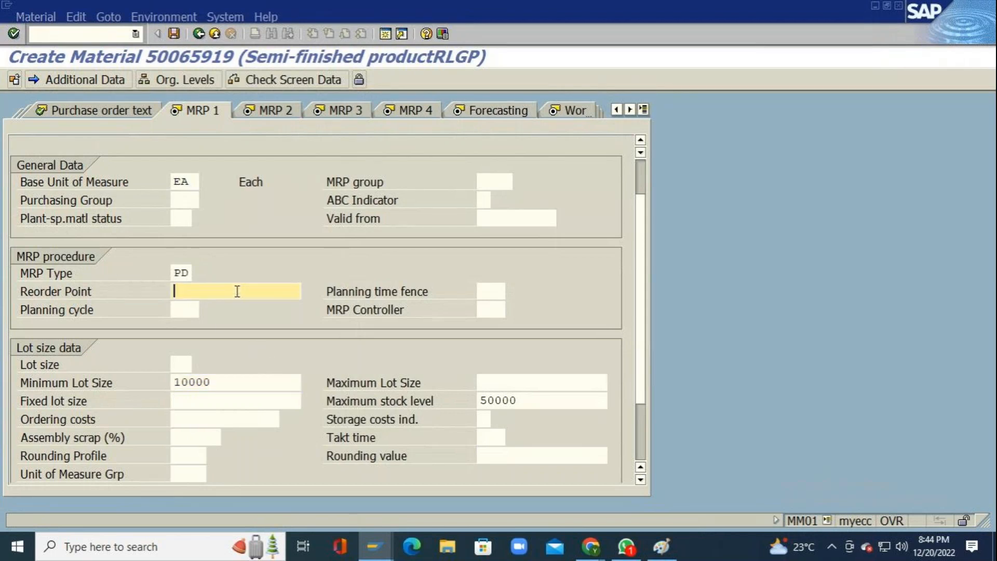
{"action": "key", "text": "alt+Tab"}
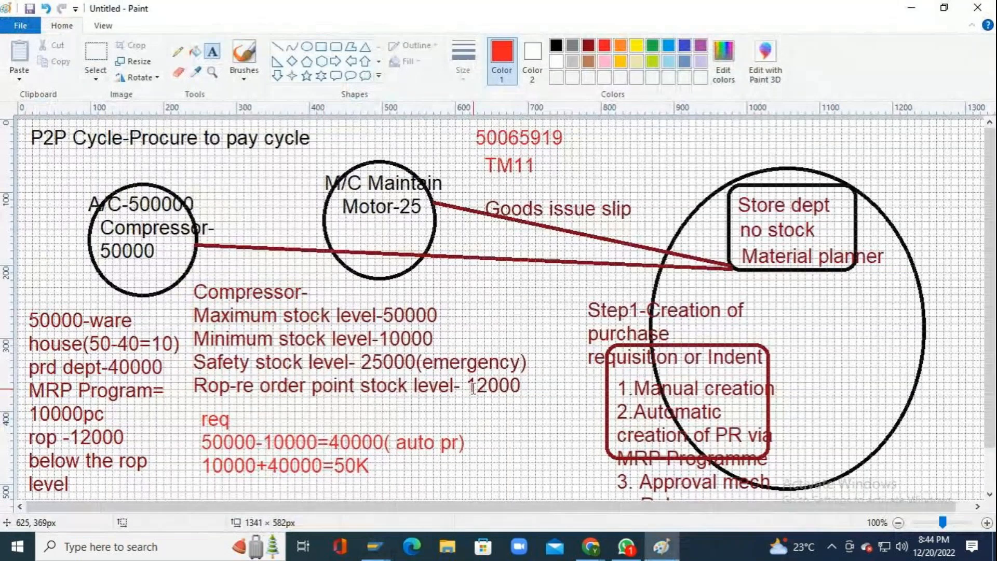
{"action": "key", "text": "alt+Tab"}
{"action": "type", "text": "12000"}
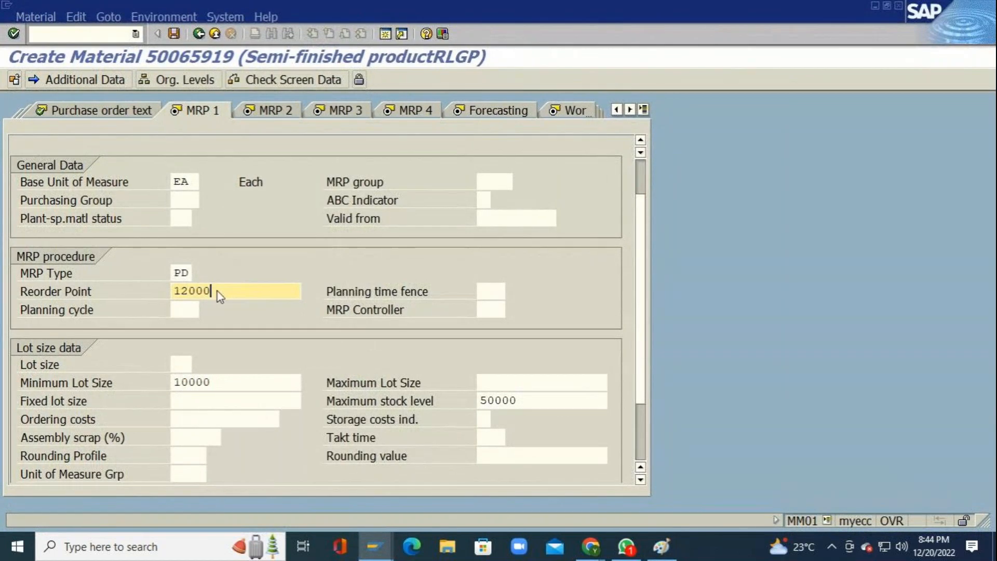
{"action": "key", "text": "Return"}
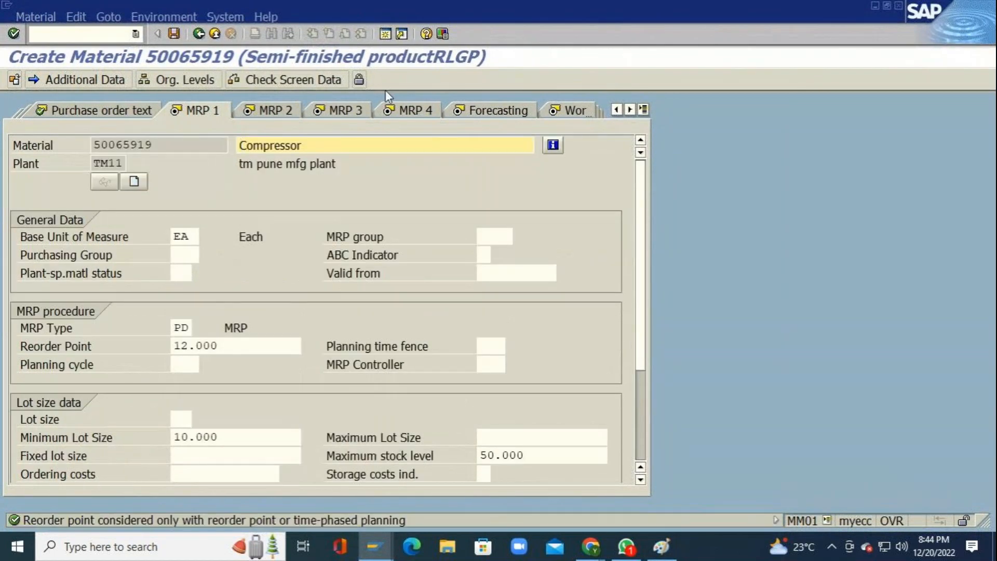
Fill in the required MRP controller from the suggested entries, complete the remaining MRP 1 requirements, and continue to the MRP 2 view
{"action": "key", "text": "Return"}
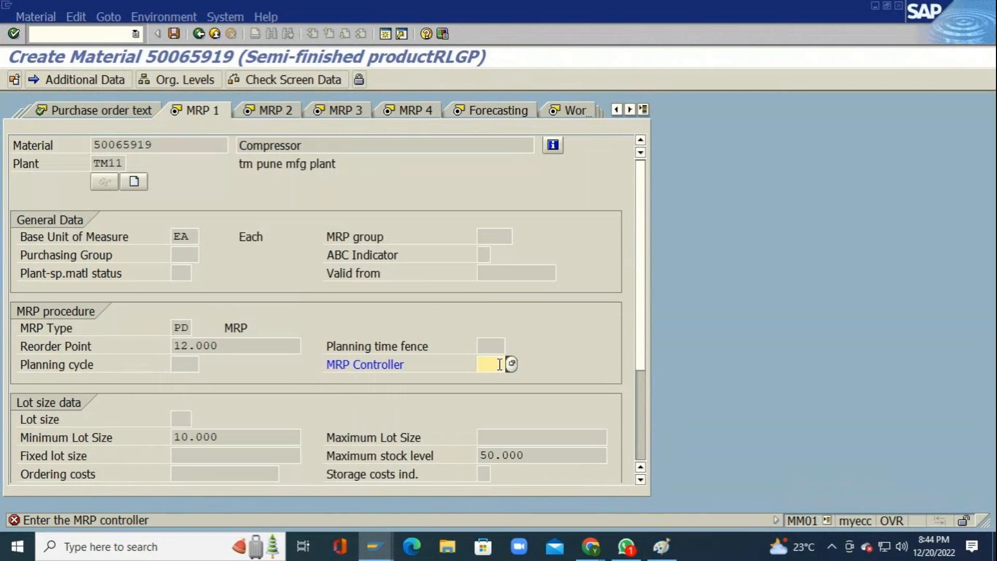
{"action": "key", "text": "Down"}
{"action": "key", "text": "Return"}
{"action": "key", "text": "Return"}
{"action": "key", "text": "Down"}
{"action": "key", "text": "Return"}
{"action": "key", "text": "Return"}
{"action": "key", "text": "Return"}
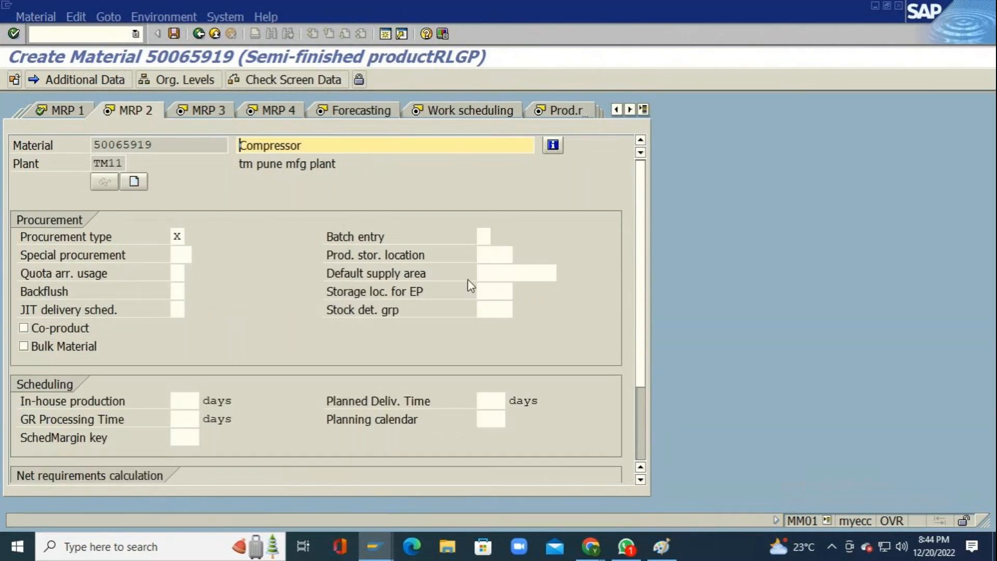
Check the notes in Paint and set the safety stock to 25000 in the net requirements calculation
{"action": "scroll", "coordinate": [467, 279], "scroll_direction": "down", "scroll_amount": 2}
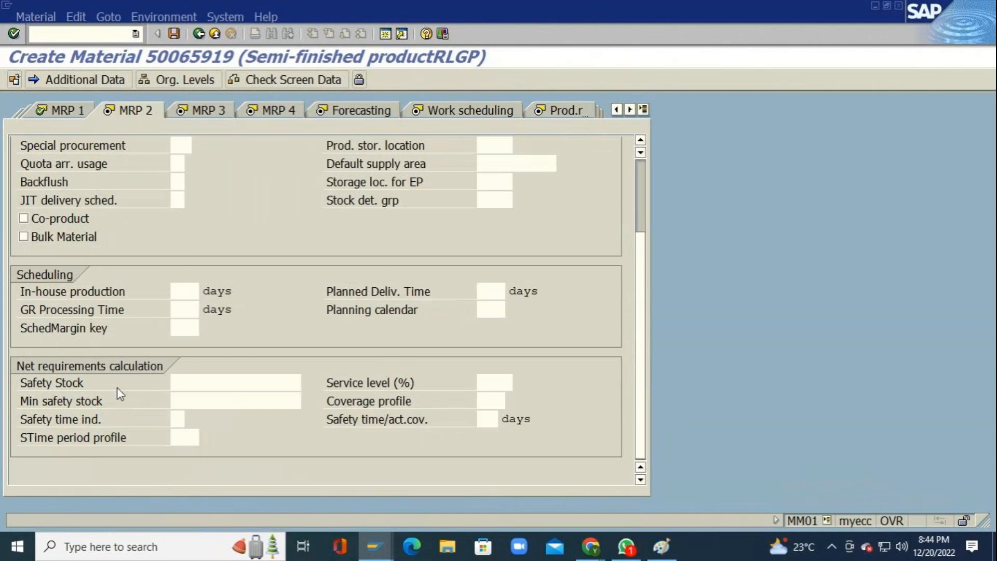
{"action": "left_click", "coordinate": [238, 382]}
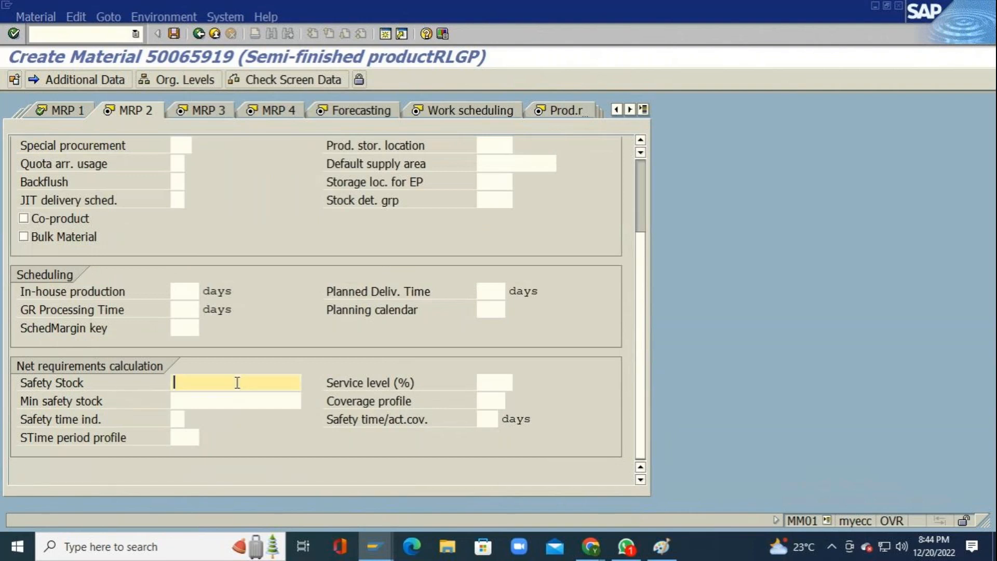
{"action": "key", "text": "alt+Tab"}
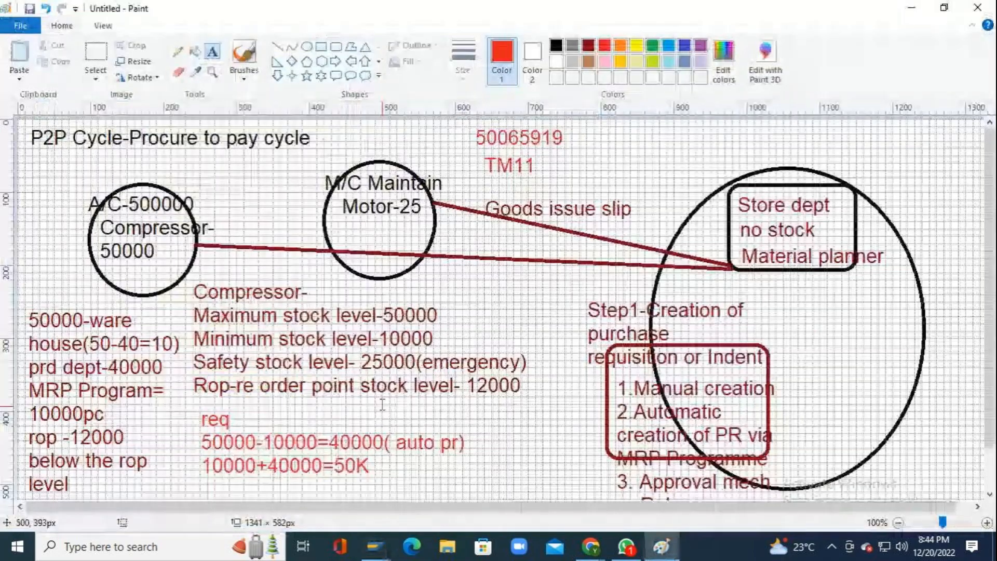
{"action": "key", "text": "alt+Tab"}
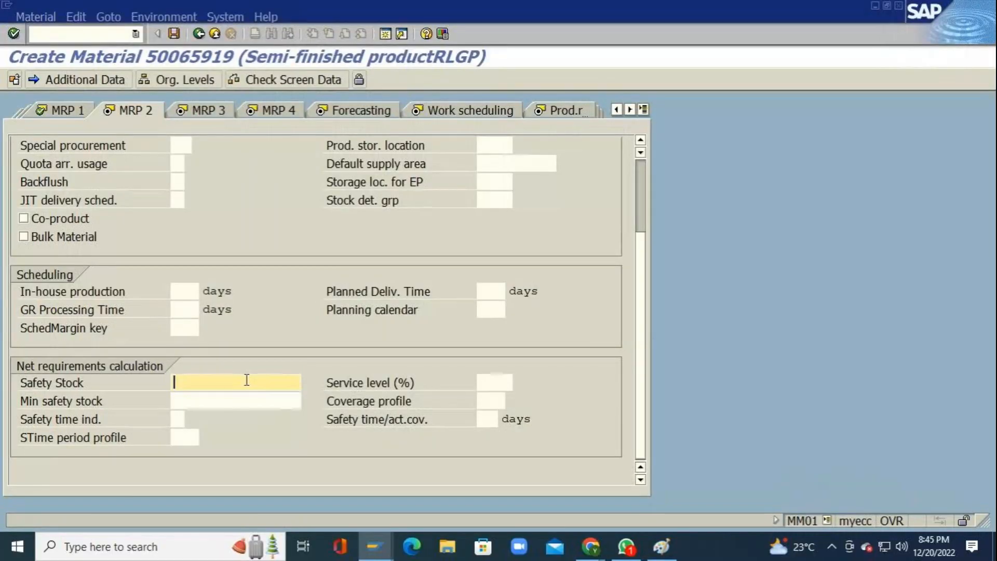
{"action": "type", "text": "25000"}
{"action": "key", "text": "Return"}
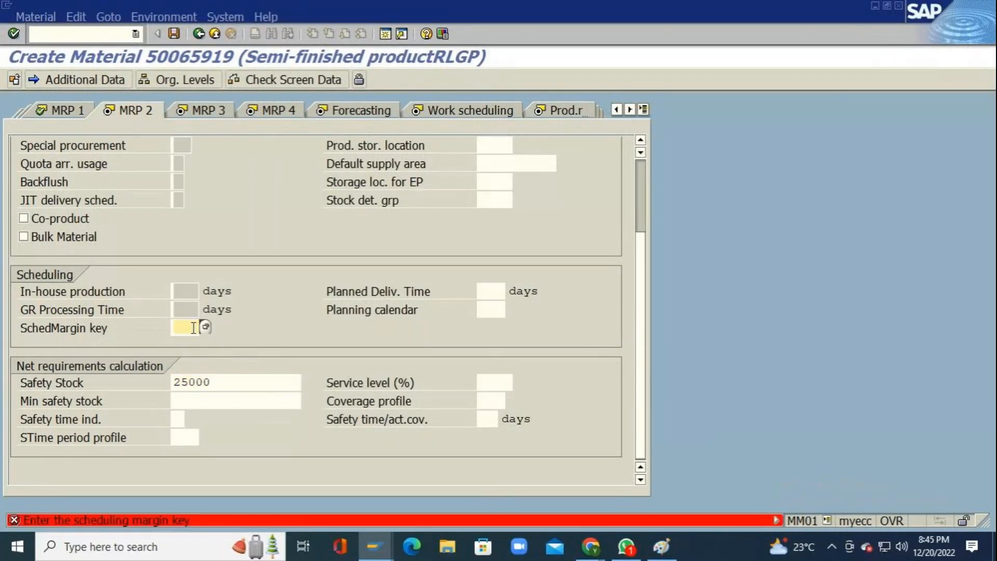
Set the scheduling margin key to 000 in the scheduling data and confirm the entry
{"action": "type", "text": "0"}
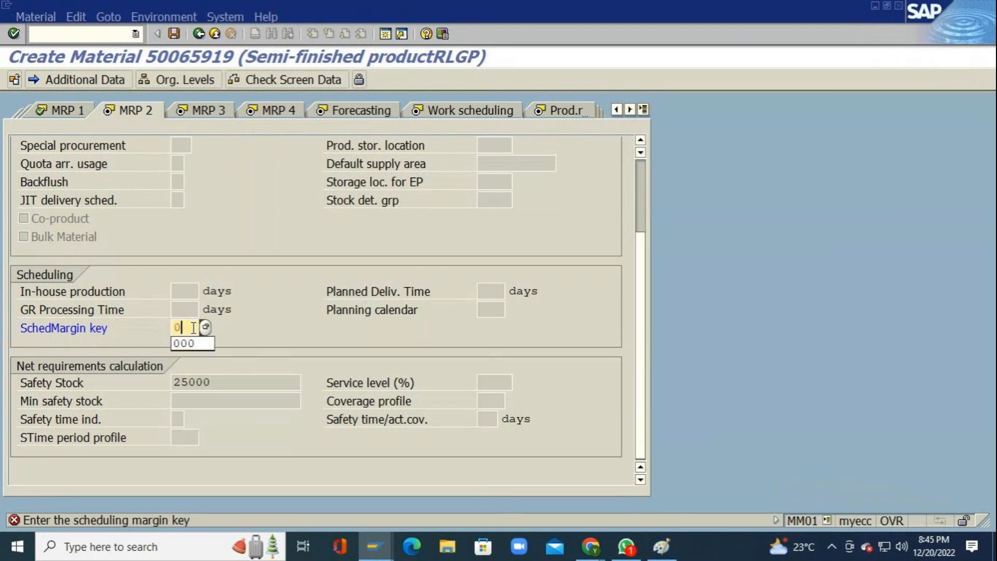
{"action": "type", "text": "00"}
{"action": "key", "text": "Return"}
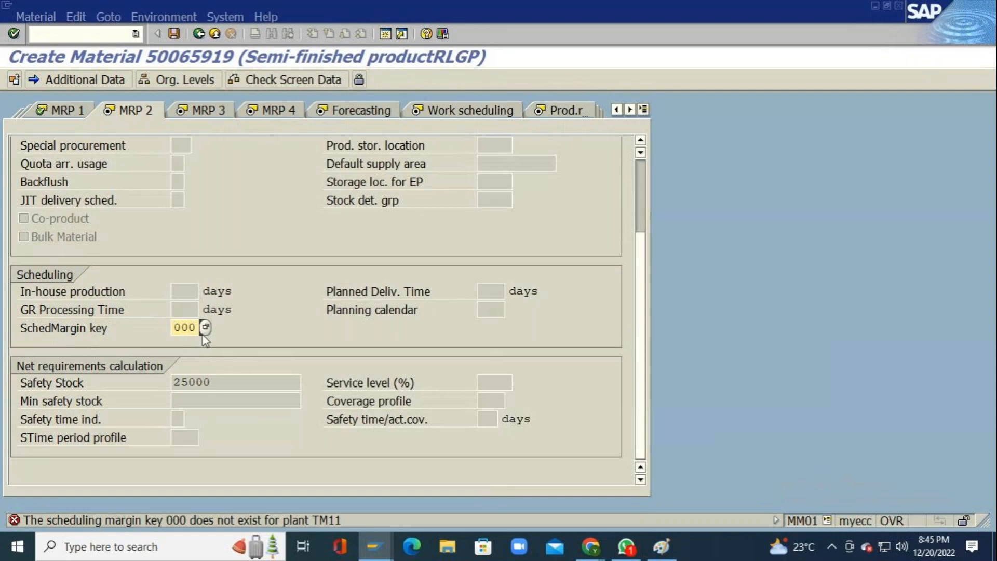
Open the Process Order activity Define Scheduling Margin Key from the key's value help, without specifying a customizing project
{"action": "left_click", "coordinate": [206, 330]}
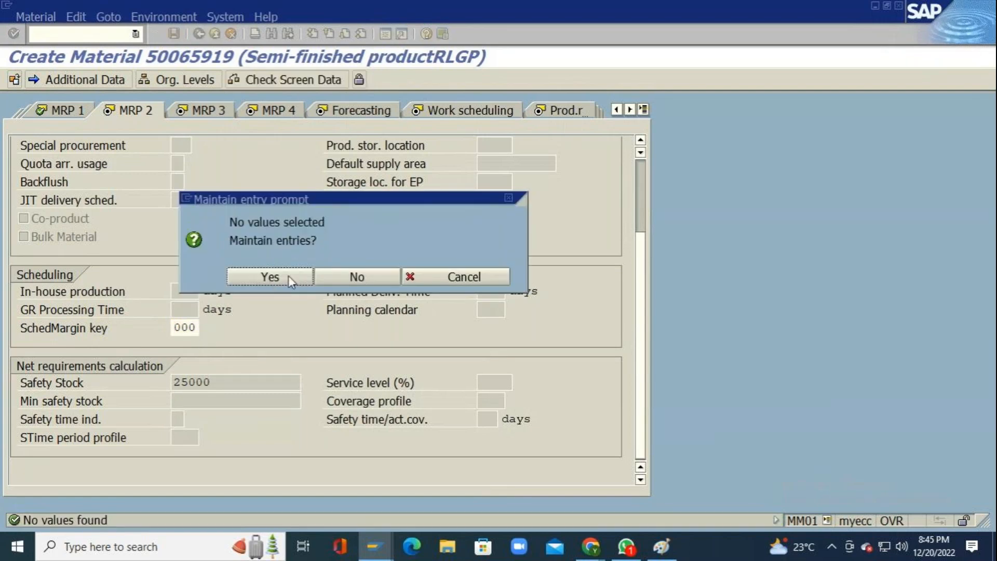
{"action": "left_click", "coordinate": [295, 278]}
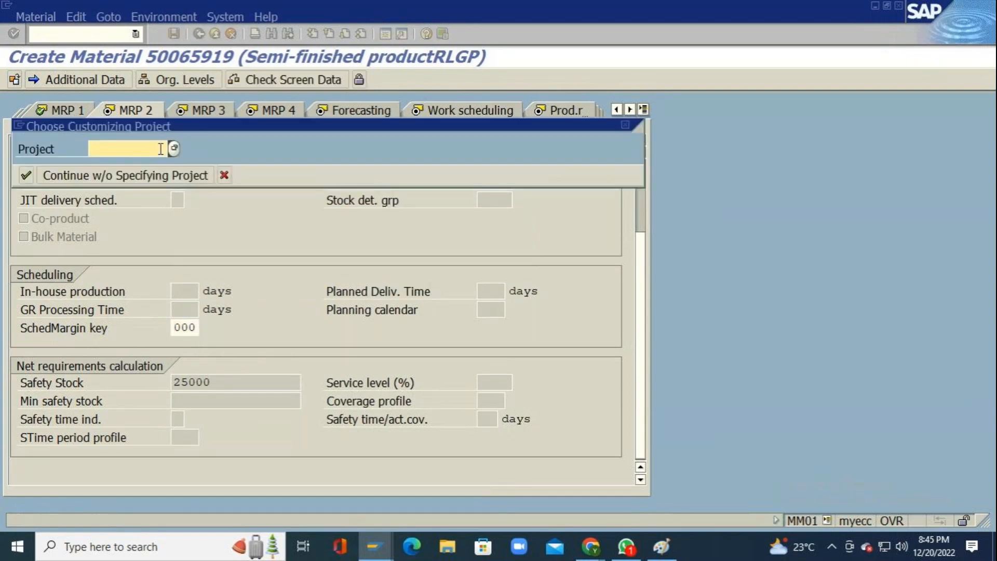
{"action": "left_click", "coordinate": [176, 176]}
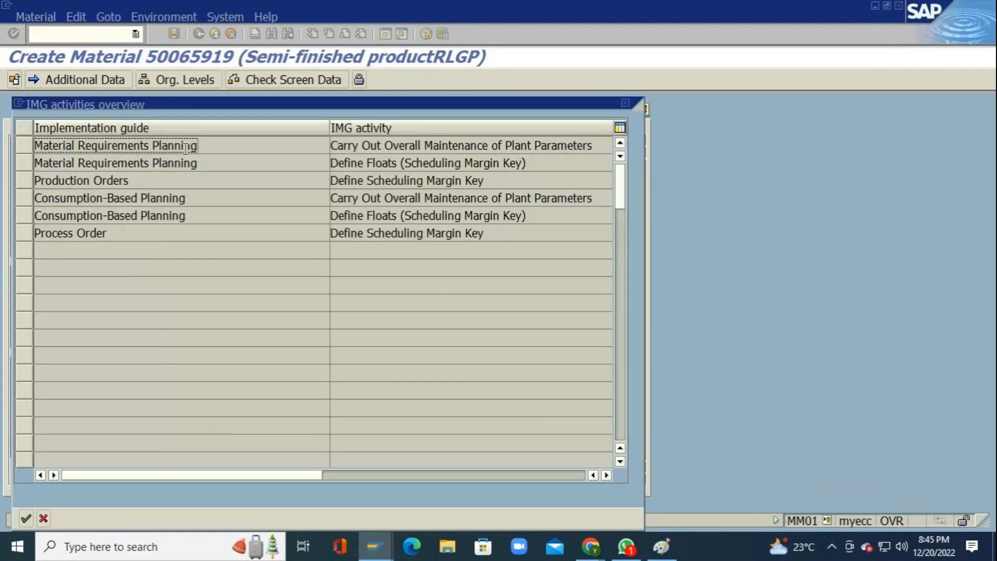
{"action": "left_click", "coordinate": [479, 233]}
{"action": "double_click", "coordinate": [479, 233]}
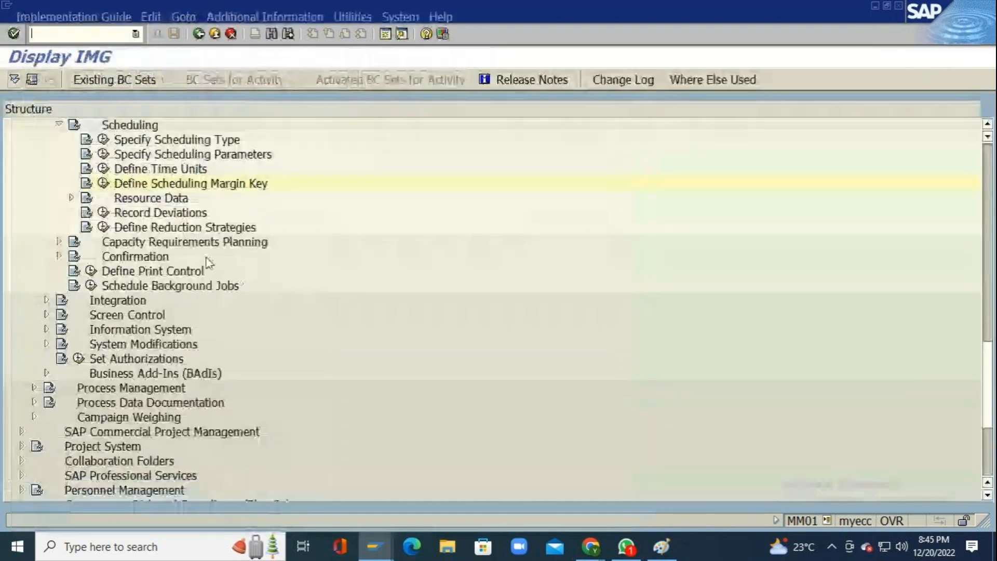
{"action": "left_click", "coordinate": [104, 185]}
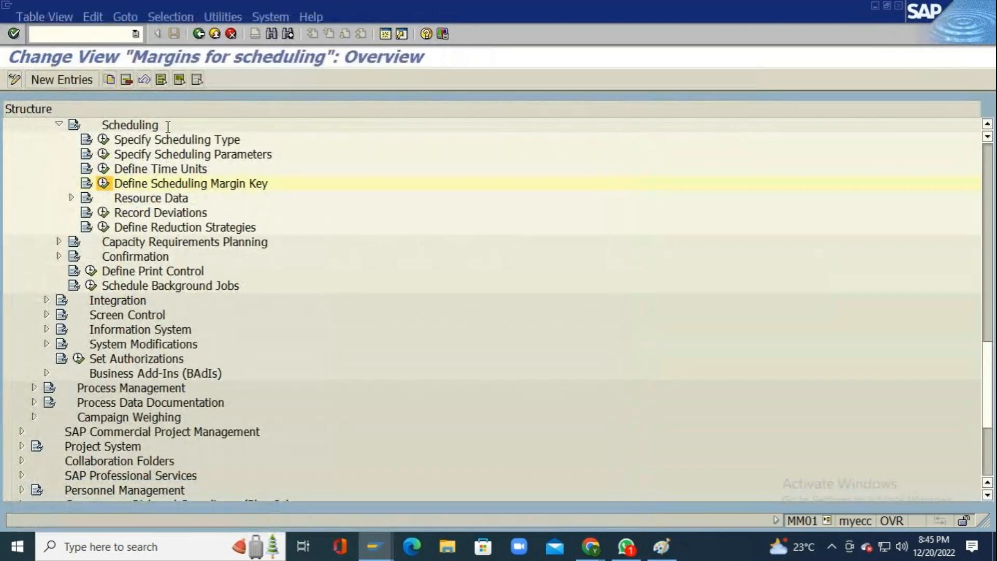
Copy the Walldorf plant's scheduling margin entry with key 000 to plant TM11
{"action": "left_click", "coordinate": [109, 79]}
{"action": "key", "text": "Delete"}
{"action": "key", "text": "Delete"}
{"action": "key", "text": "Delete"}
{"action": "key", "text": "Delete"}
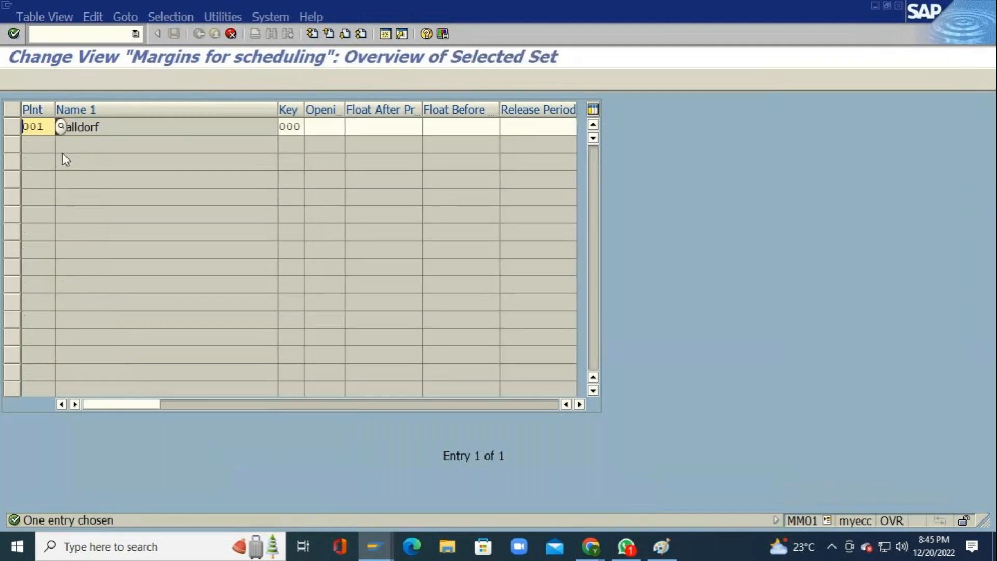
{"action": "type", "text": "TM11"}
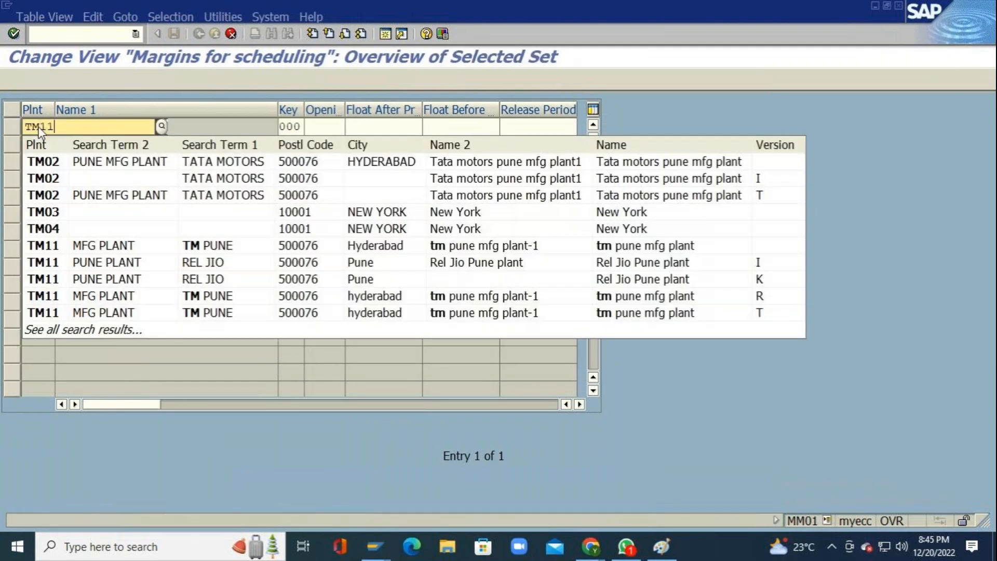
{"action": "key", "text": "Return"}
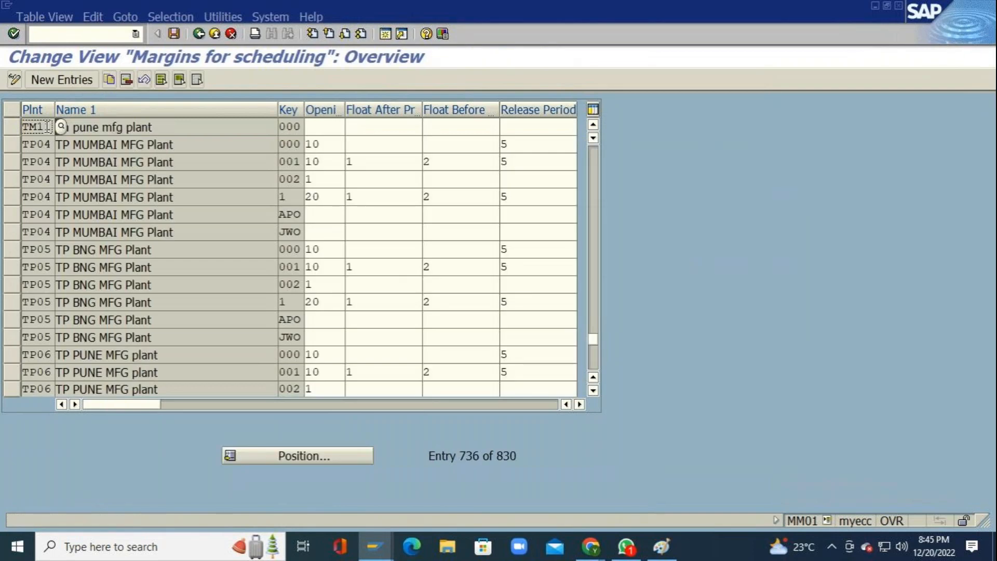
Save the new margin entry under the proposed customizing request and return to the Compressor's MRP 2 view
{"action": "left_click", "coordinate": [174, 34]}
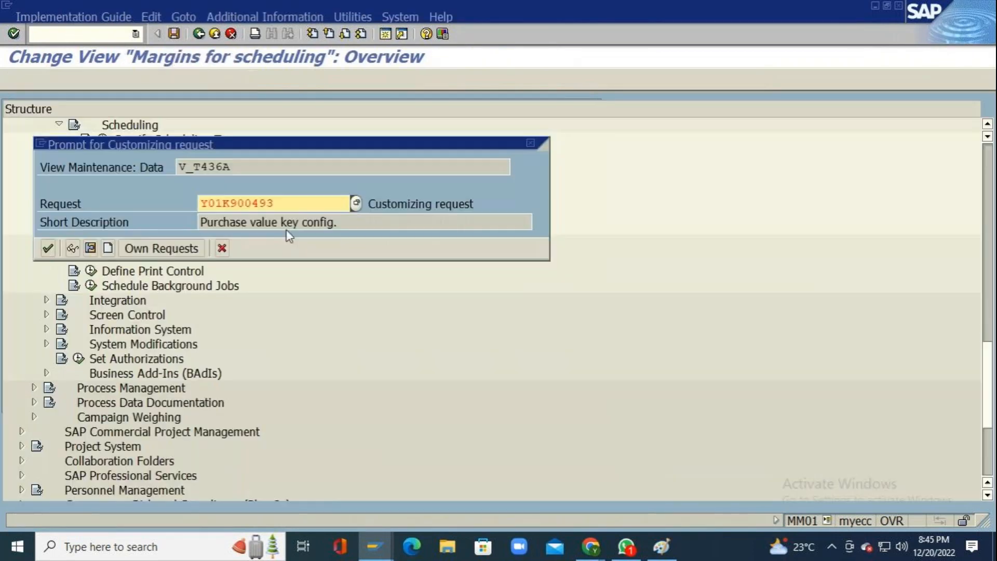
{"action": "left_click", "coordinate": [47, 248]}
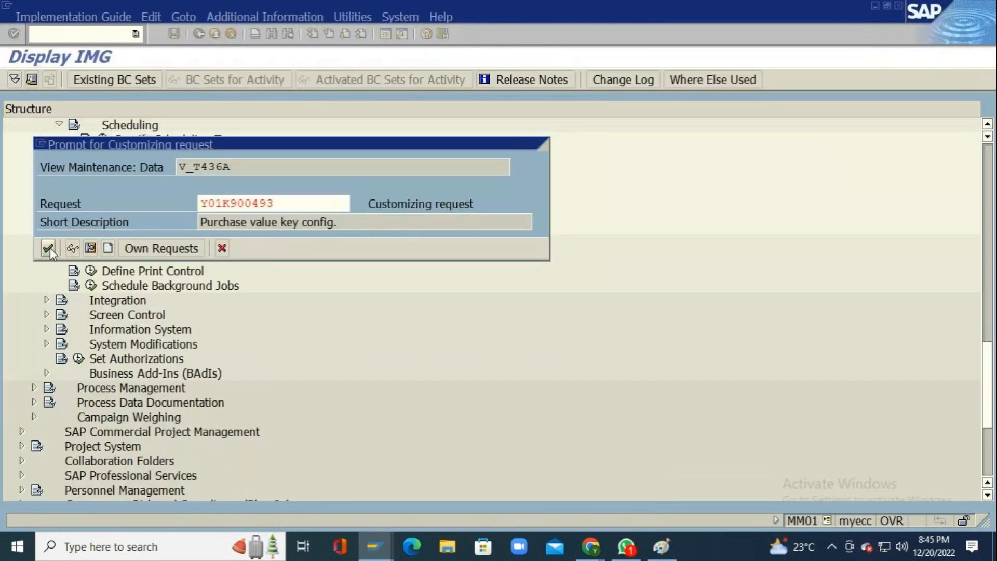
{"action": "left_click", "coordinate": [199, 34]}
{"action": "left_click", "coordinate": [199, 34]}
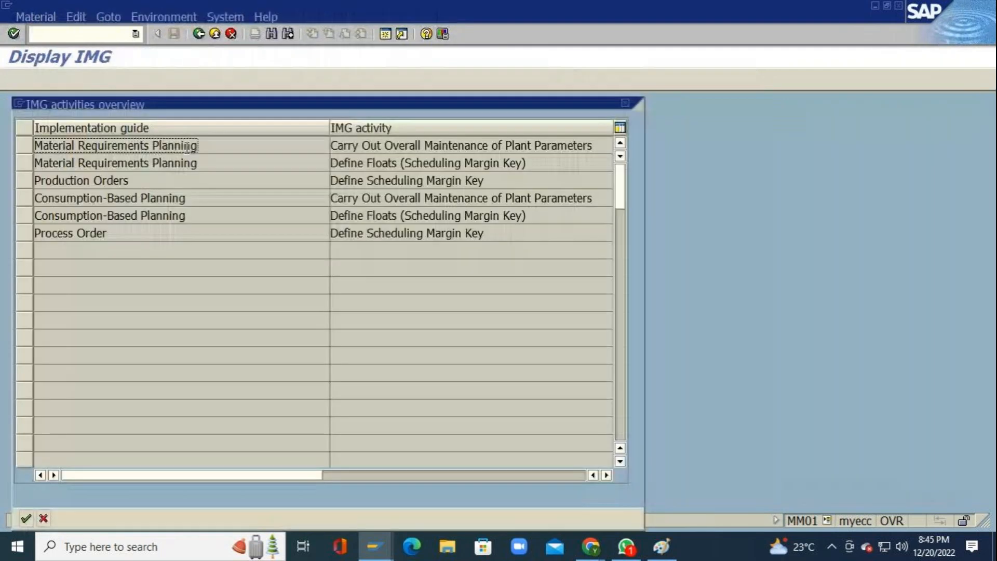
{"action": "left_click", "coordinate": [624, 103]}
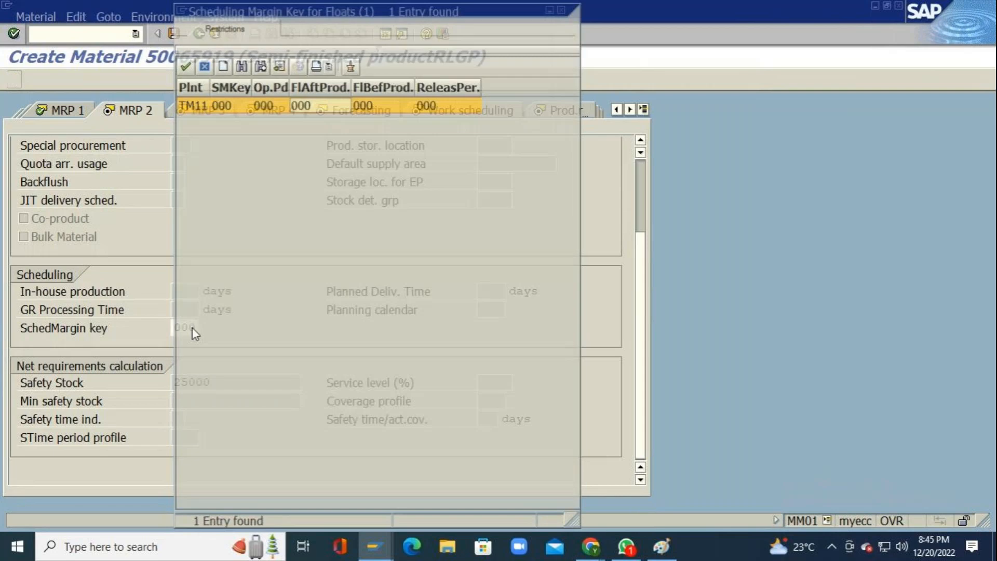
Confirm scheduling margin key 000 and set the Compressor's in-house production time to 30 days
{"action": "key", "text": "Return"}
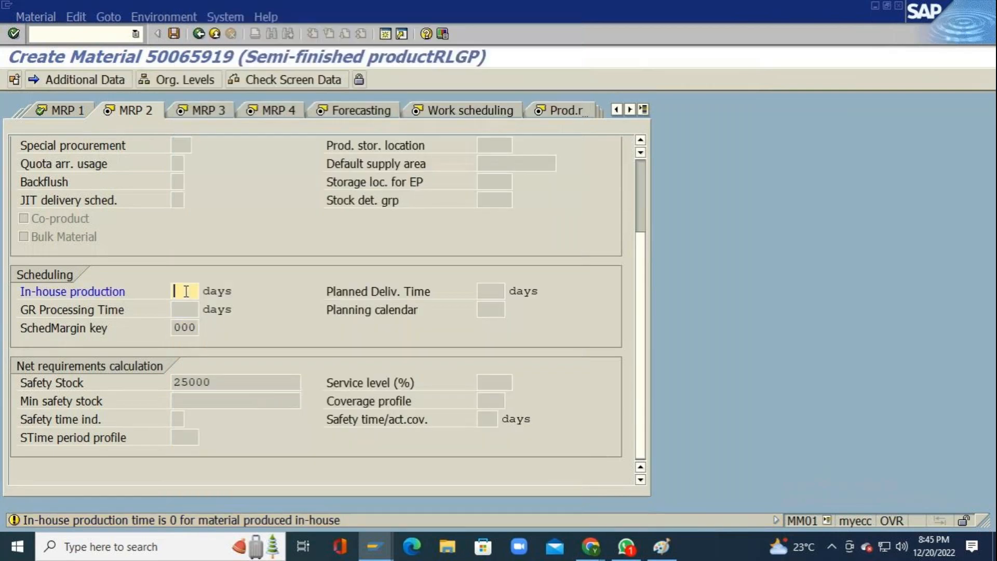
{"action": "key", "text": "Return"}
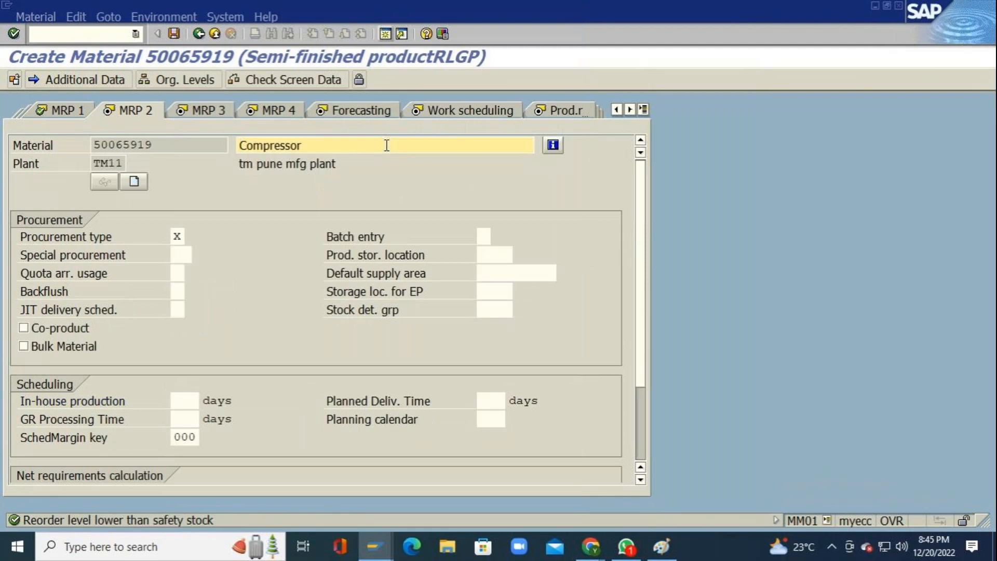
{"action": "key", "text": "Return"}
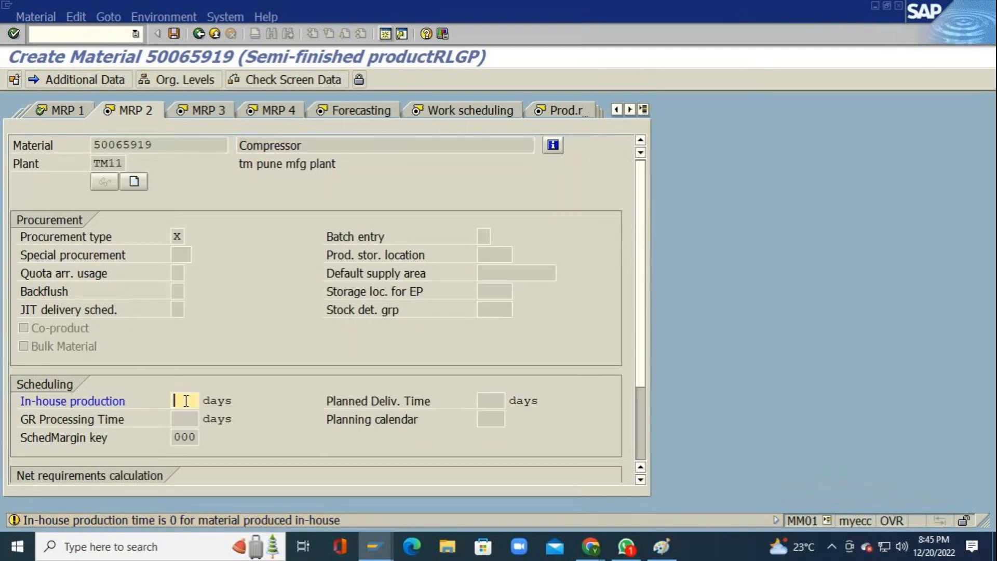
{"action": "key", "text": "Return"}
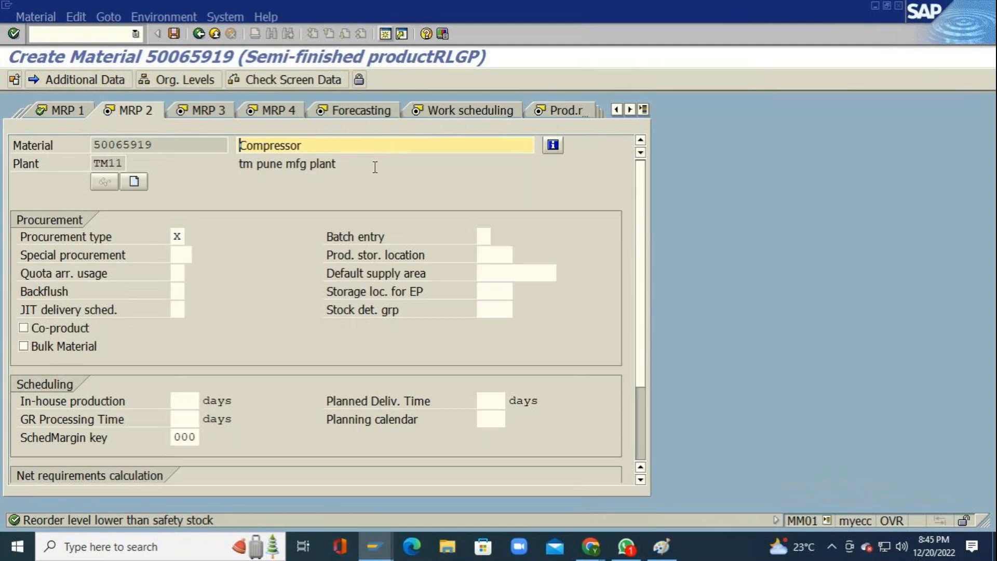
{"action": "left_click", "coordinate": [79, 112]}
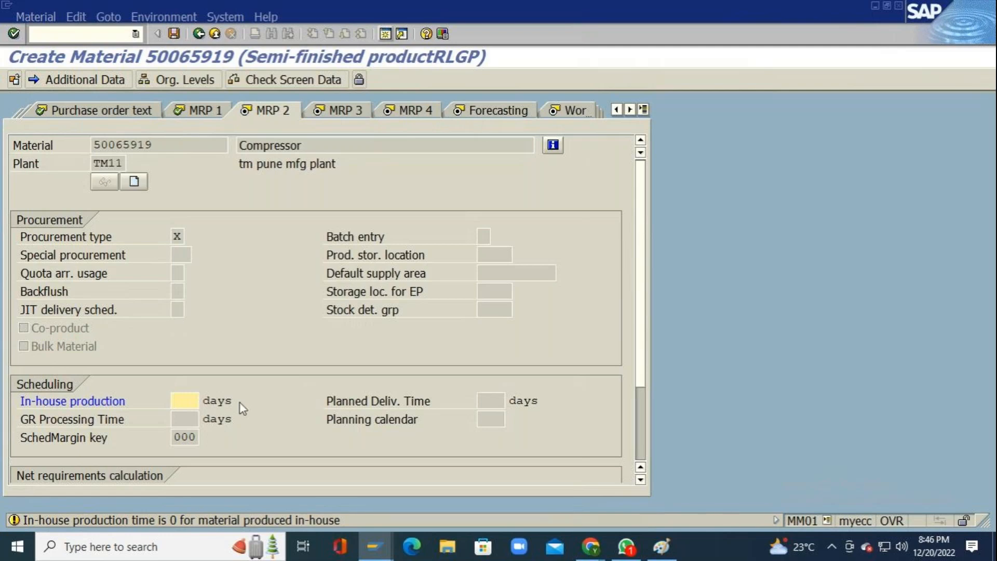
{"action": "type", "text": "30"}
{"action": "key", "text": "Return"}
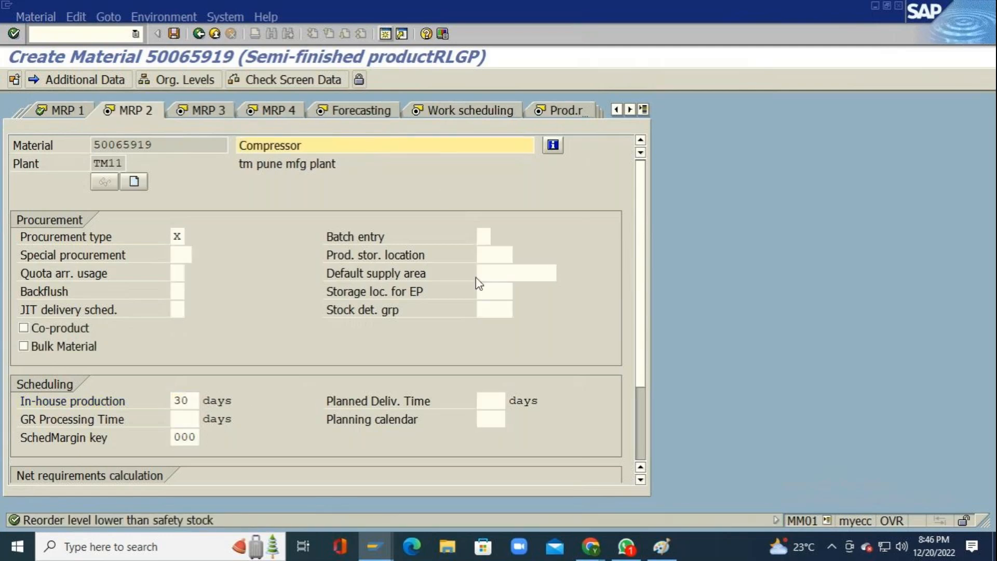
Set the safety stock in the net requirements calculation to 8000 and continue to the Forecasting view
{"action": "scroll", "coordinate": [401, 318], "scroll_direction": "down", "scroll_amount": 2}
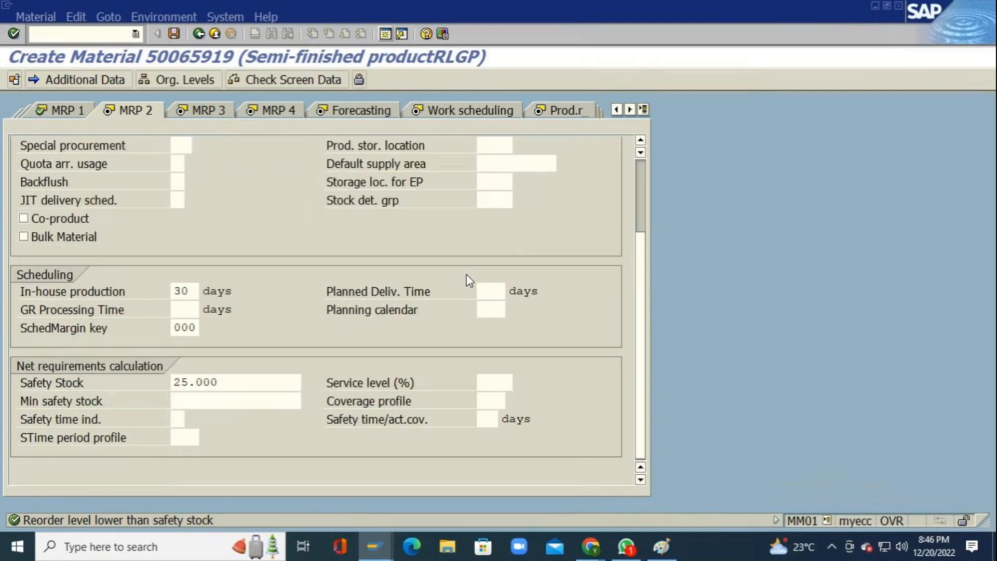
{"action": "left_click", "coordinate": [235, 382]}
{"action": "key", "text": "BackSpace"}
{"action": "key", "text": "BackSpace"}
{"action": "key", "text": "BackSpace"}
{"action": "key", "text": "BackSpace"}
{"action": "key", "text": "BackSpace"}
{"action": "key", "text": "BackSpace"}
{"action": "type", "text": "8000"}
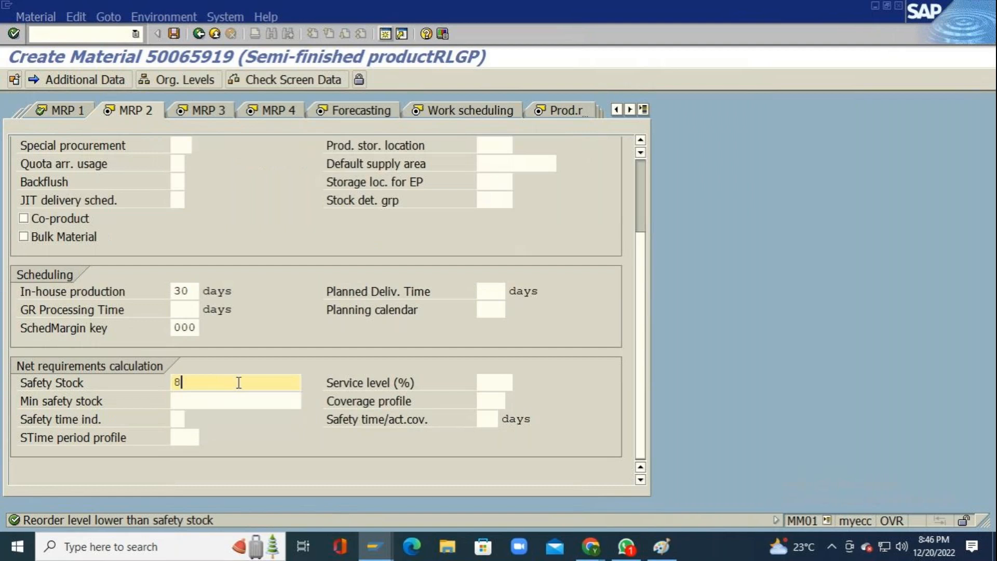
{"action": "key", "text": "Return"}
{"action": "key", "text": "Return"}
{"action": "key", "text": "Return"}
{"action": "key", "text": "Return"}
{"action": "key", "text": "Return"}
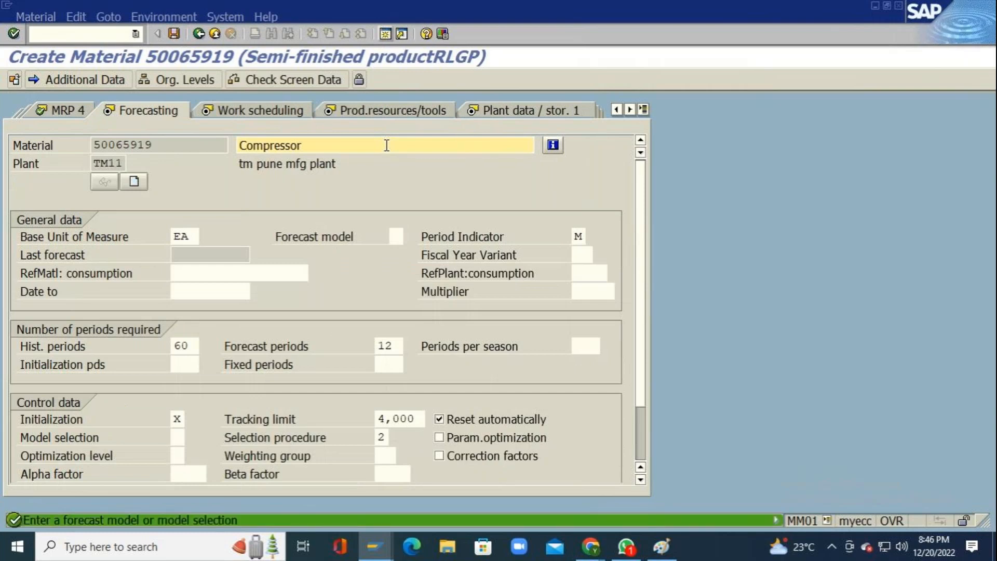
Set the forecast model to D and continue to the production resources/tools view
{"action": "left_click", "coordinate": [394, 238]}
{"action": "type", "text": "D"}
{"action": "key", "text": "Return"}
{"action": "key", "text": "Return"}
{"action": "key", "text": "Return"}
{"action": "key", "text": "Return"}
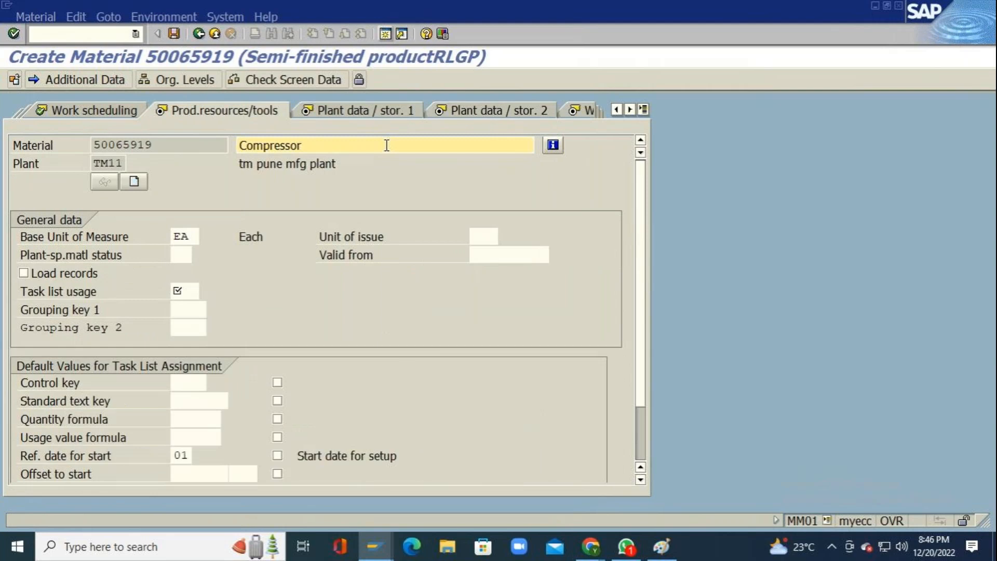
Set the task list usage to 000 and continue through the plant data, warehouse and quality views to Accounting 1
{"action": "left_click", "coordinate": [198, 291]}
{"action": "left_click", "coordinate": [198, 313]}
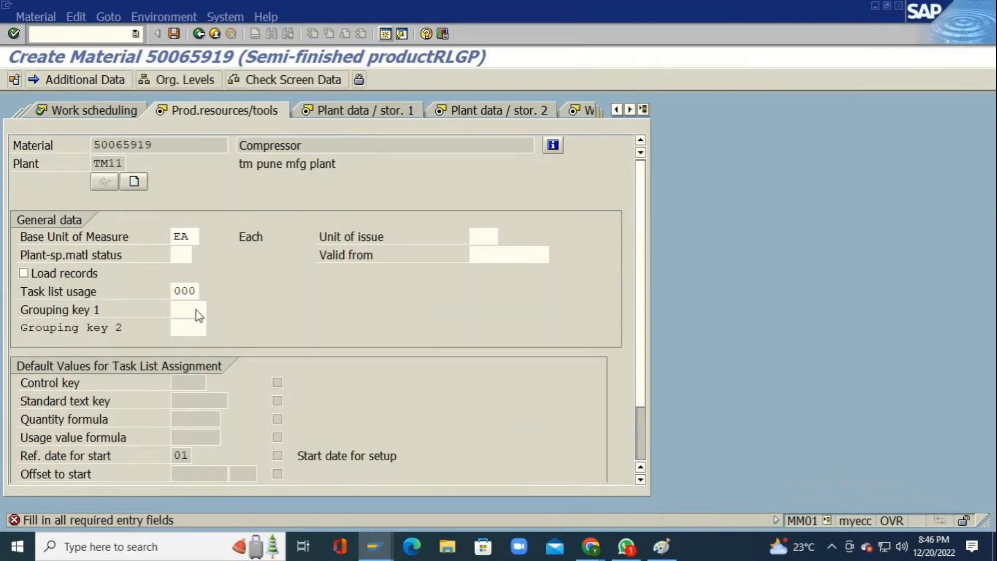
{"action": "key", "text": "Return"}
{"action": "key", "text": "Return"}
{"action": "key", "text": "Return"}
{"action": "key", "text": "Return"}
{"action": "key", "text": "Return"}
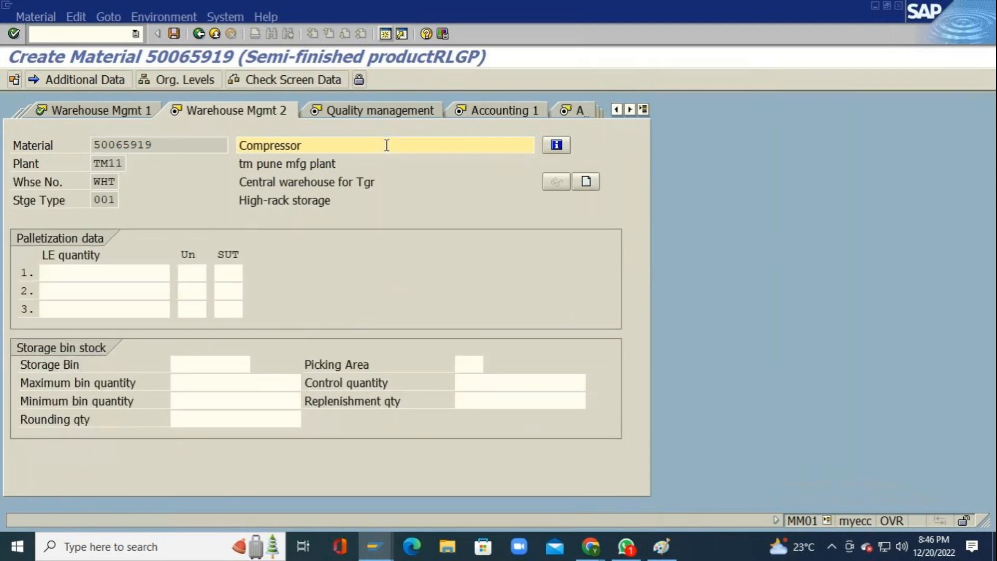
{"action": "key", "text": "Return"}
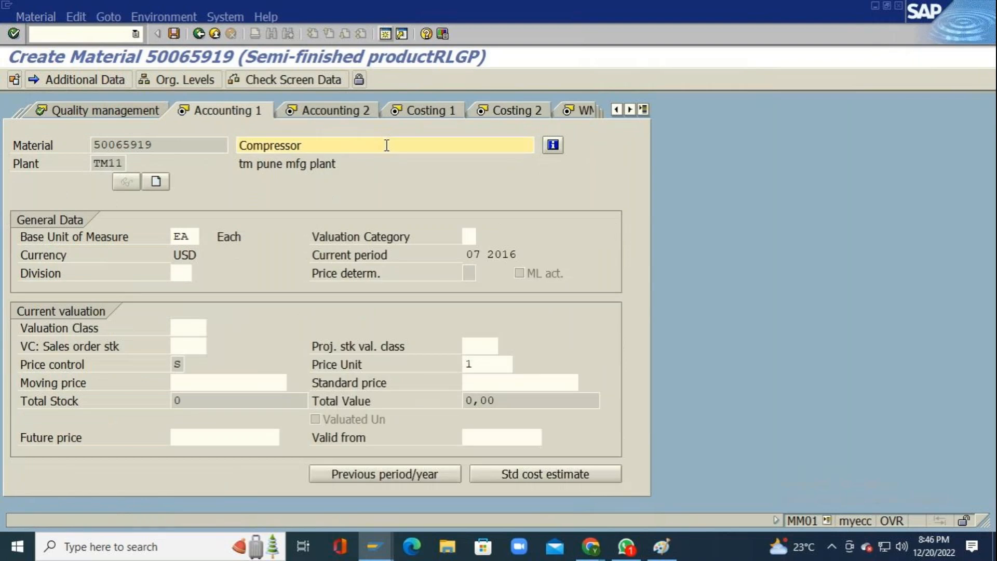
Assign valuation class 7900 (Semifinished products) from the value help and enter the standard price
{"action": "left_click", "coordinate": [192, 327]}
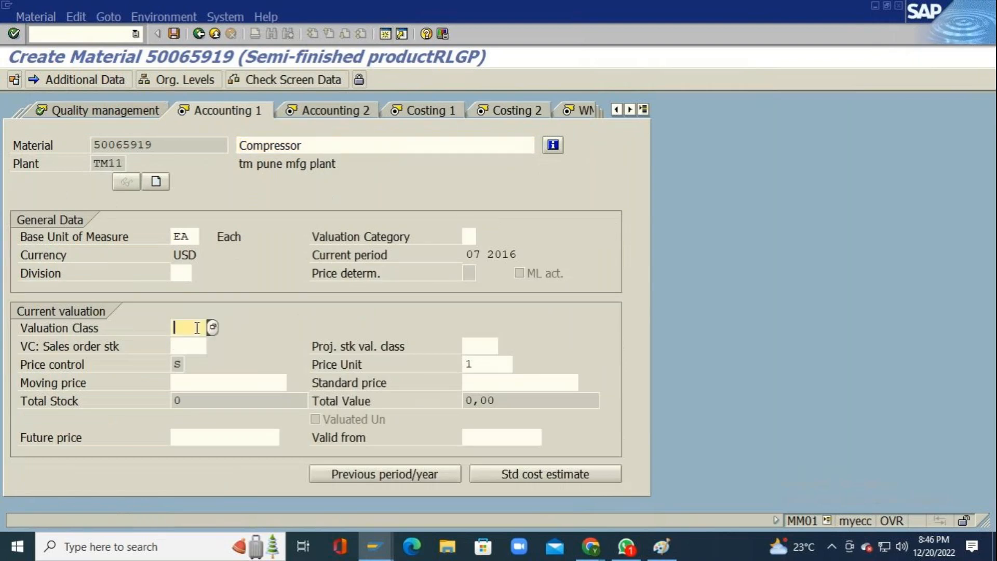
{"action": "left_click", "coordinate": [206, 328]}
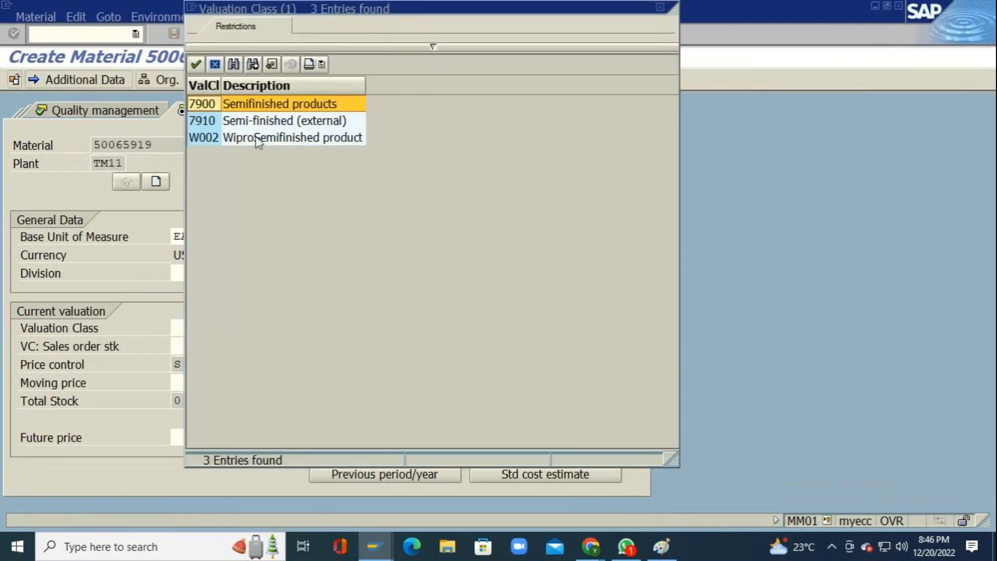
{"action": "left_click", "coordinate": [218, 107]}
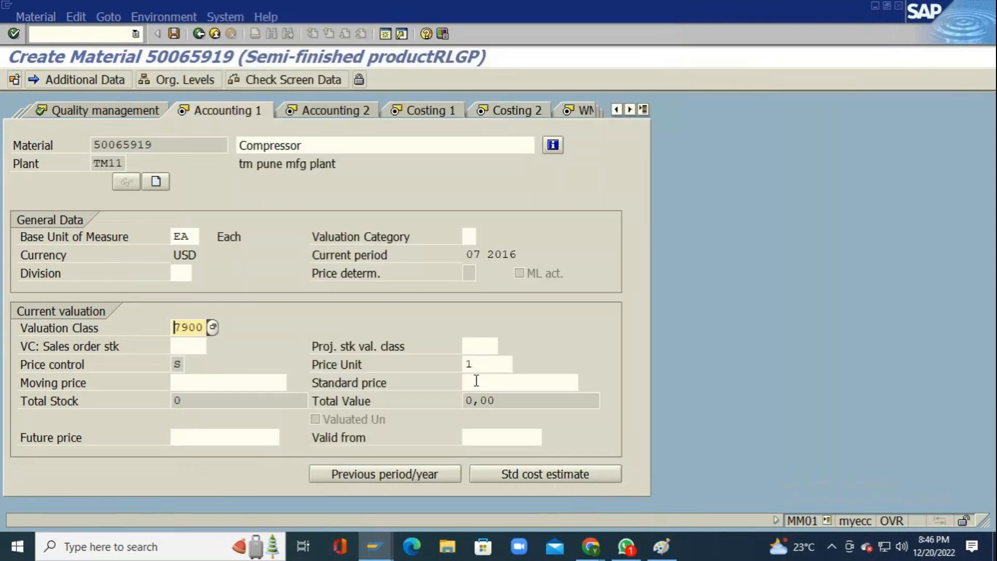
{"action": "left_click", "coordinate": [521, 382]}
{"action": "type", "text": "1"}
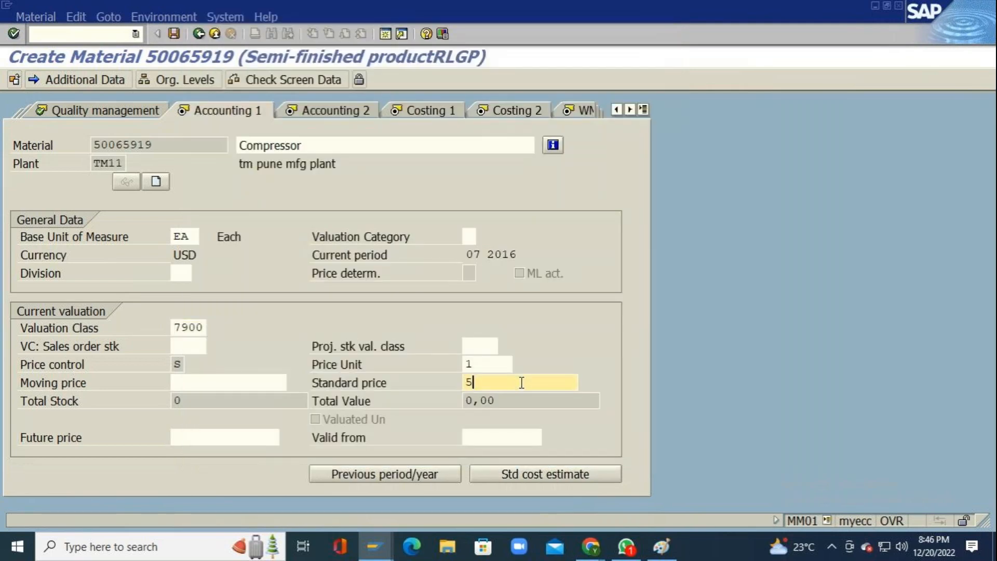
Pass through the remaining views to the last data screen and save the Compressor material
{"action": "key", "text": "Return"}
{"action": "key", "text": "Return"}
{"action": "key", "text": "Return"}
{"action": "key", "text": "Return"}
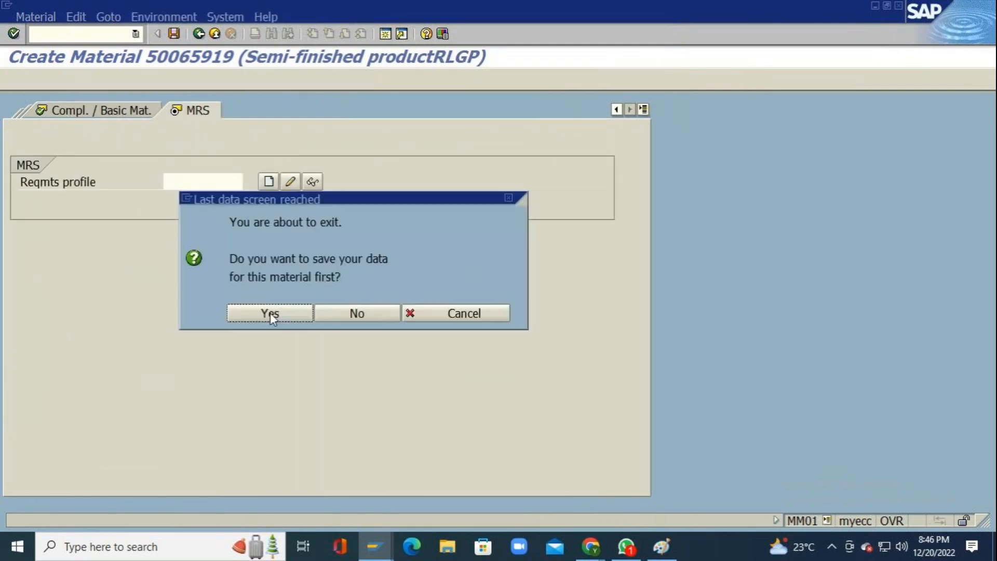
{"action": "left_click", "coordinate": [283, 306]}
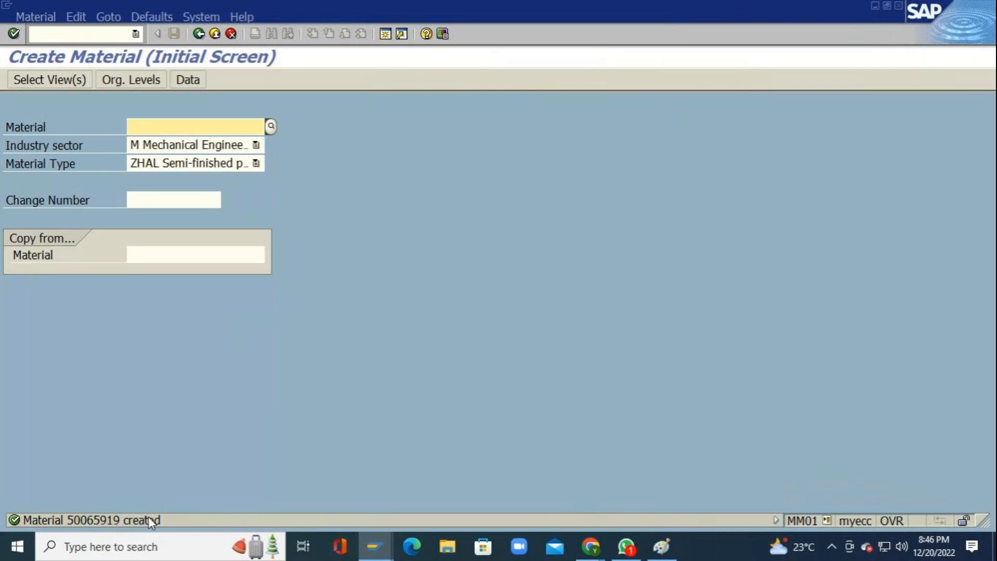
Check the procure-to-pay notes in Paint, return to SAP and leave the Create Material transaction
{"action": "left_click", "coordinate": [670, 554]}
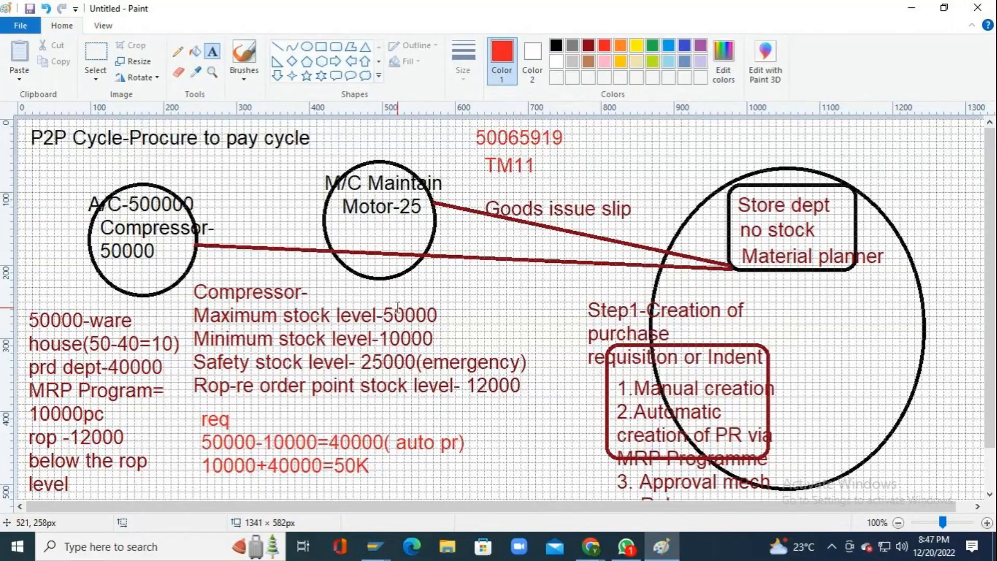
{"action": "key", "text": "alt+Tab"}
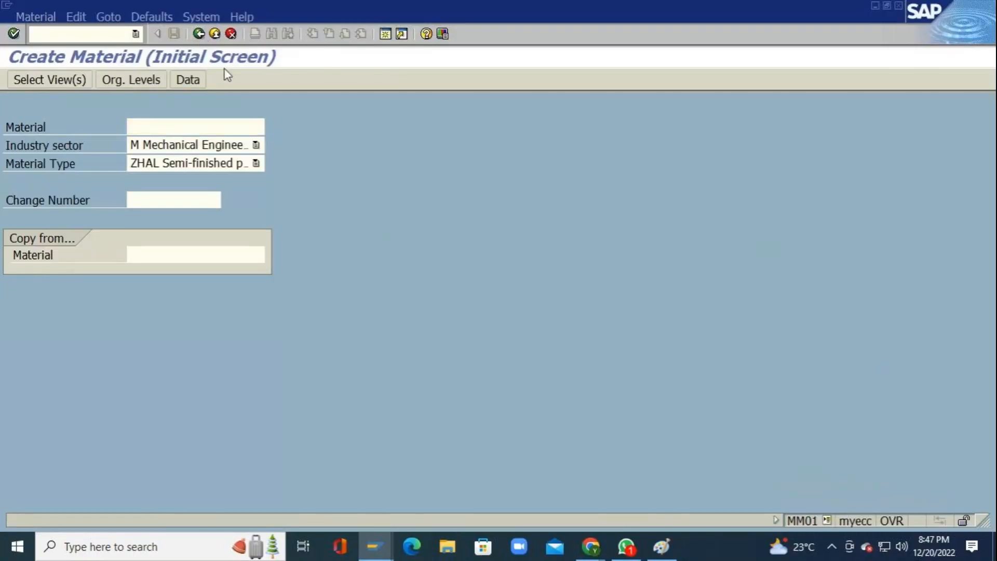
{"action": "key", "text": "F3"}
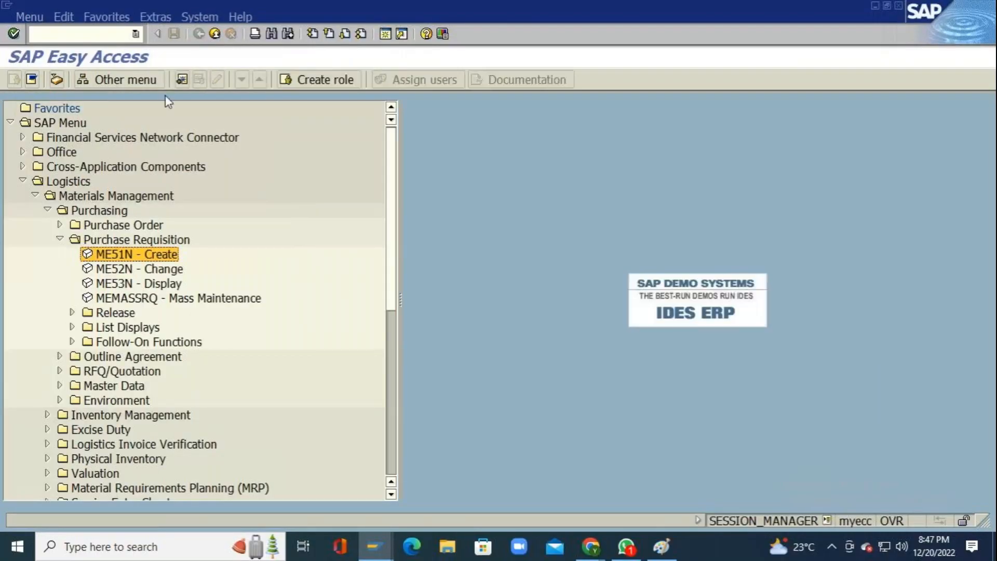
Run the MMBE stock overview for material 50065919 in plant TM11
{"action": "left_click", "coordinate": [112, 35]}
{"action": "type", "text": "mmbe"}
{"action": "key", "text": "Return"}
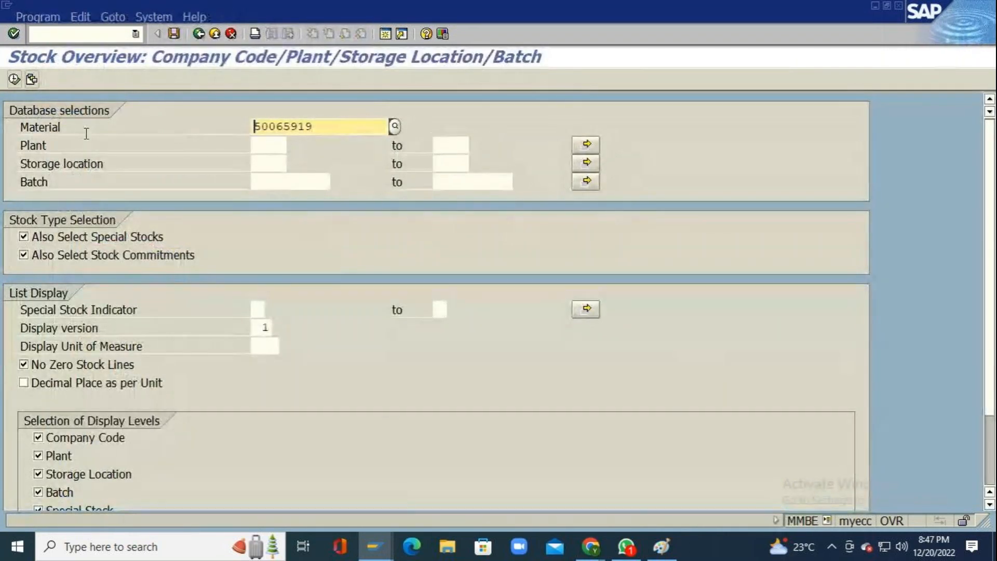
{"action": "left_click", "coordinate": [285, 146]}
{"action": "type", "text": "TM"}
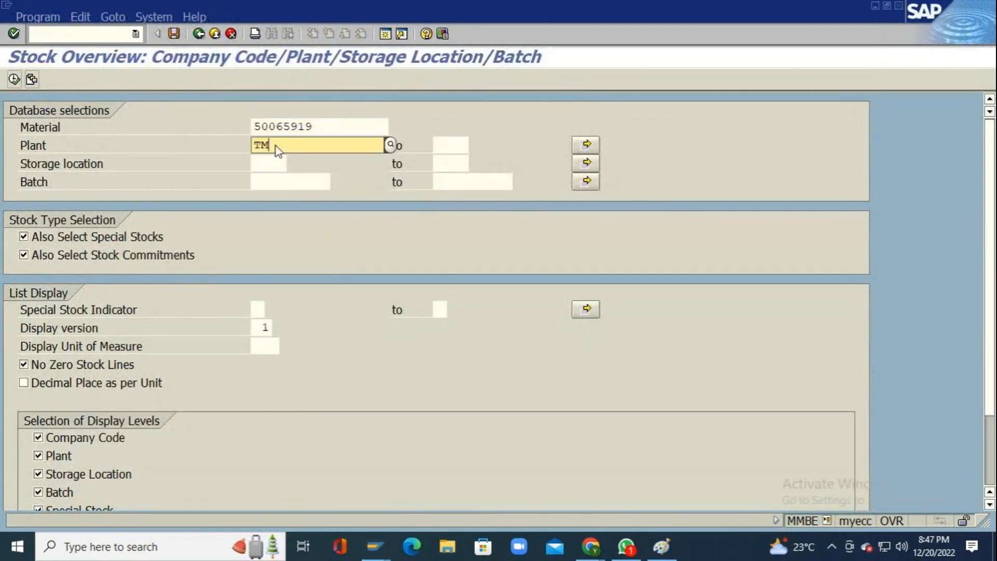
{"action": "type", "text": "11"}
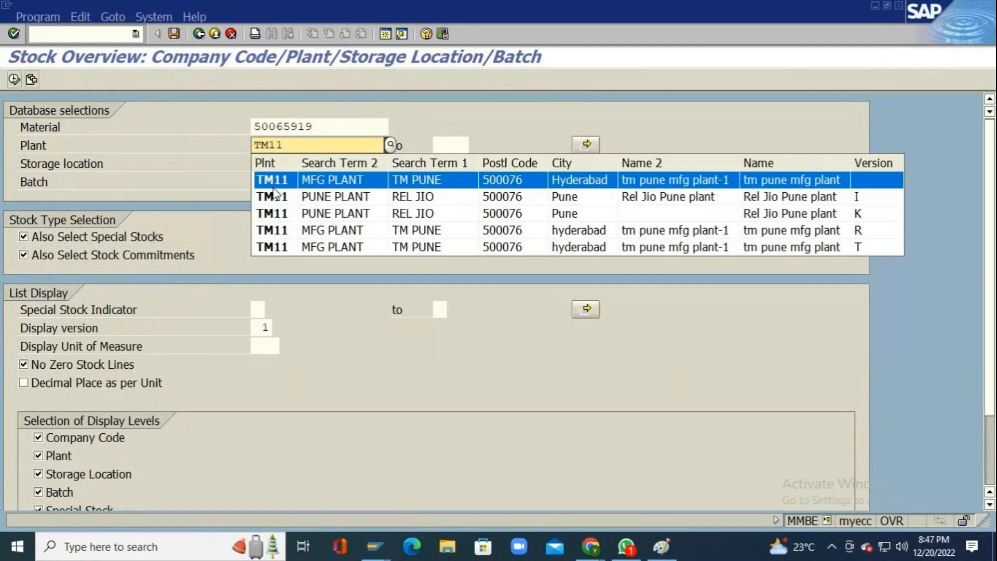
{"action": "left_click", "coordinate": [236, 180]}
{"action": "left_click", "coordinate": [14, 79]}
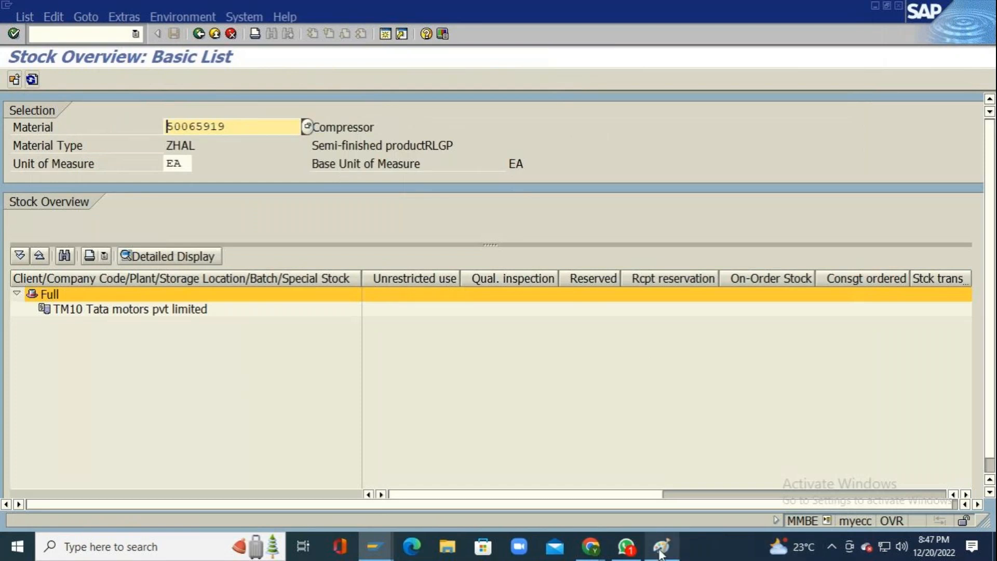
Review the Compressor stock-level notes in Paint, look at the GoTo meeting window and return to SAP's stock overview
{"action": "mouse_move", "coordinate": [660, 553]}
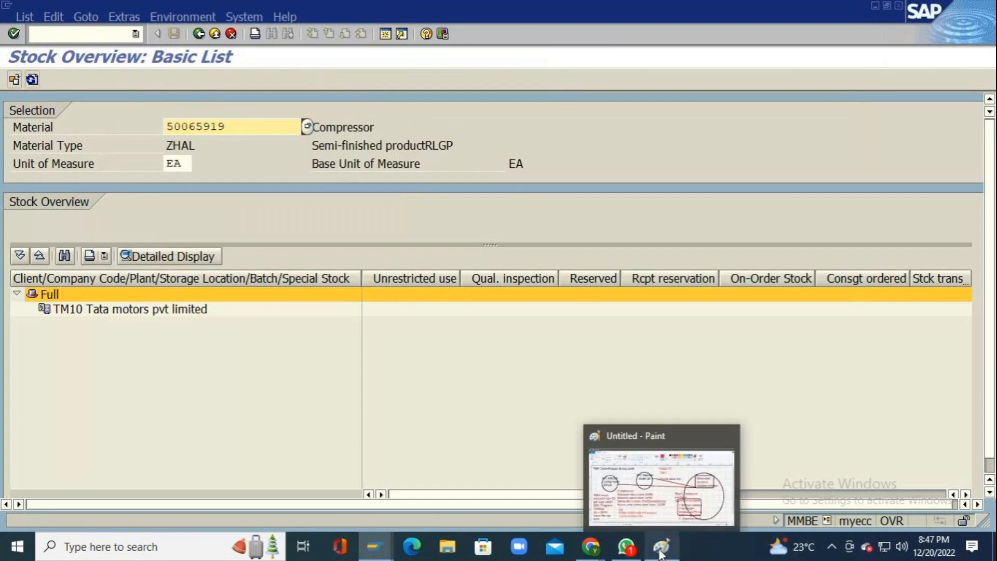
{"action": "left_click", "coordinate": [652, 485]}
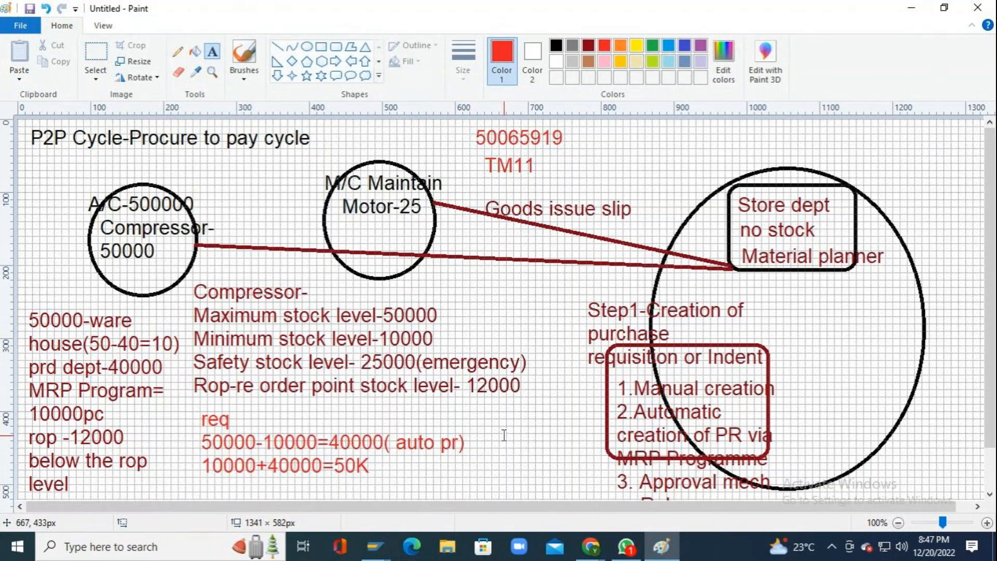
{"action": "left_click", "coordinate": [596, 554]}
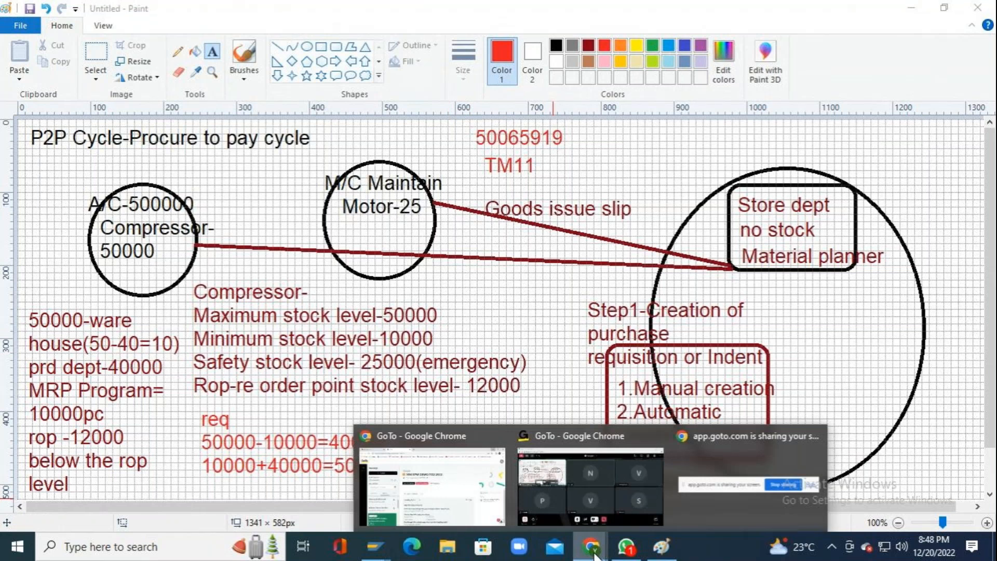
{"action": "left_click", "coordinate": [593, 503]}
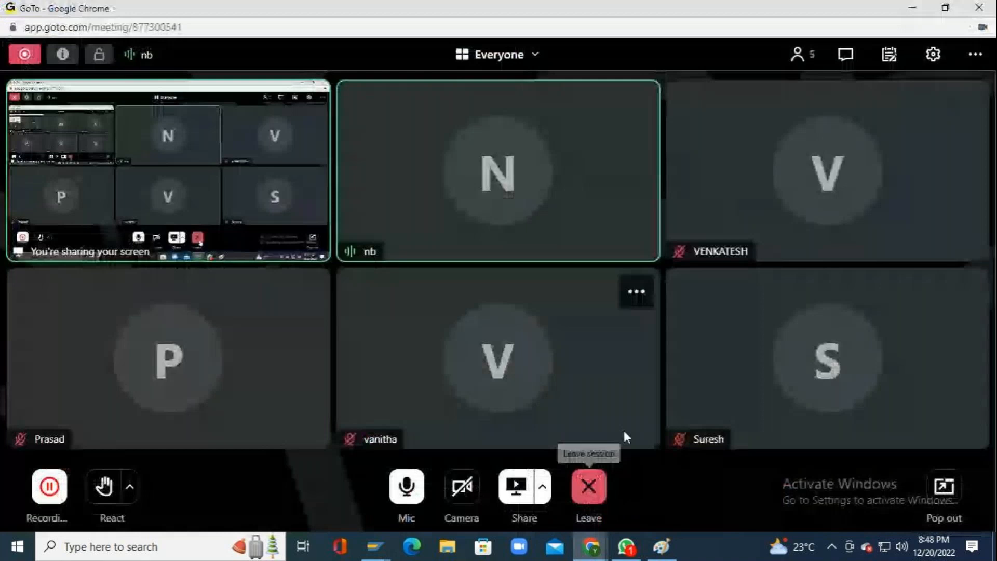
{"action": "key", "text": "alt+Tab"}
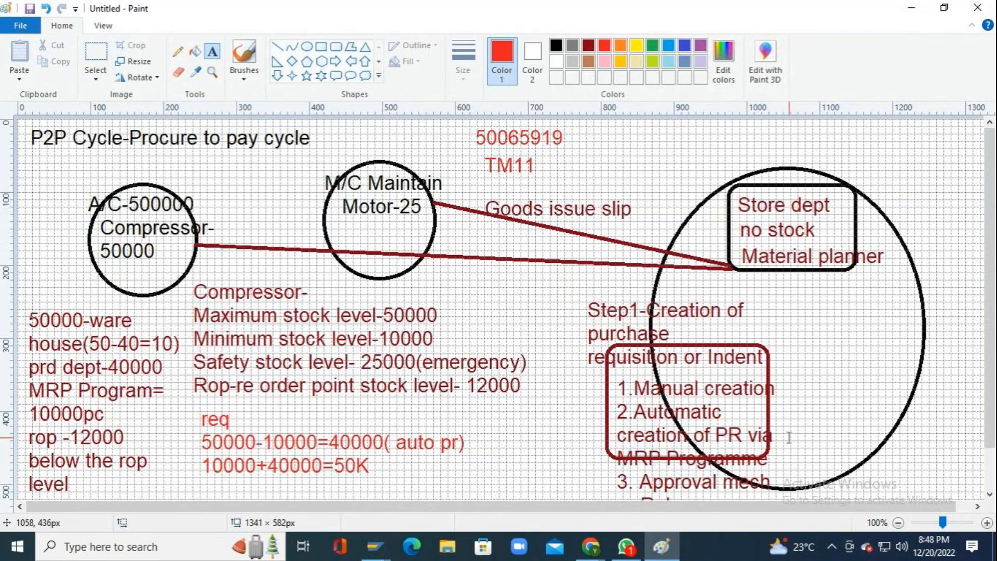
{"action": "key", "text": "alt"}
{"action": "key", "text": "alt+Tab"}
{"action": "key", "text": "alt+Tab"}
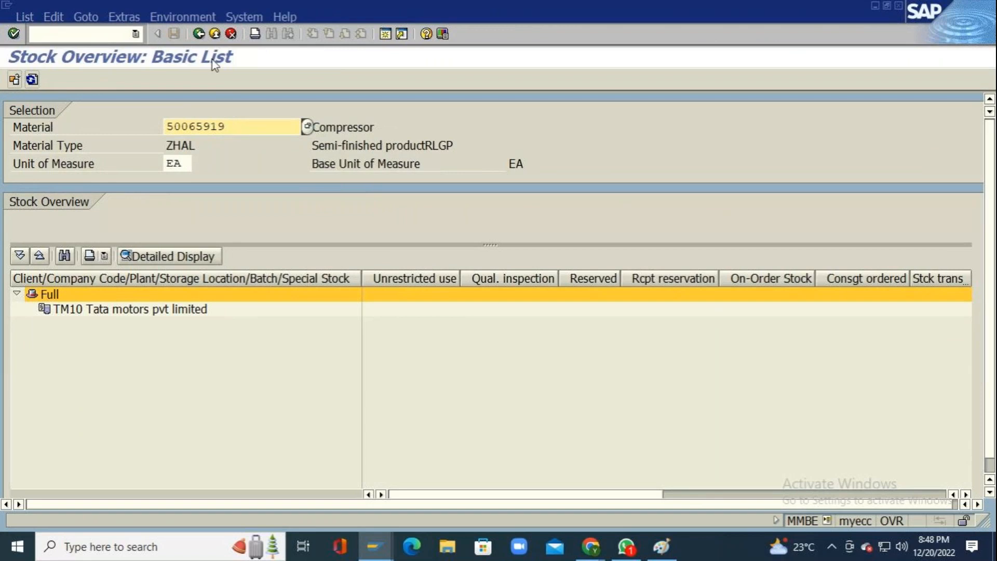
Leave the stock overview for SAP Easy Access and select the purchase requisition transaction ME52N - Change
{"action": "left_click", "coordinate": [199, 35]}
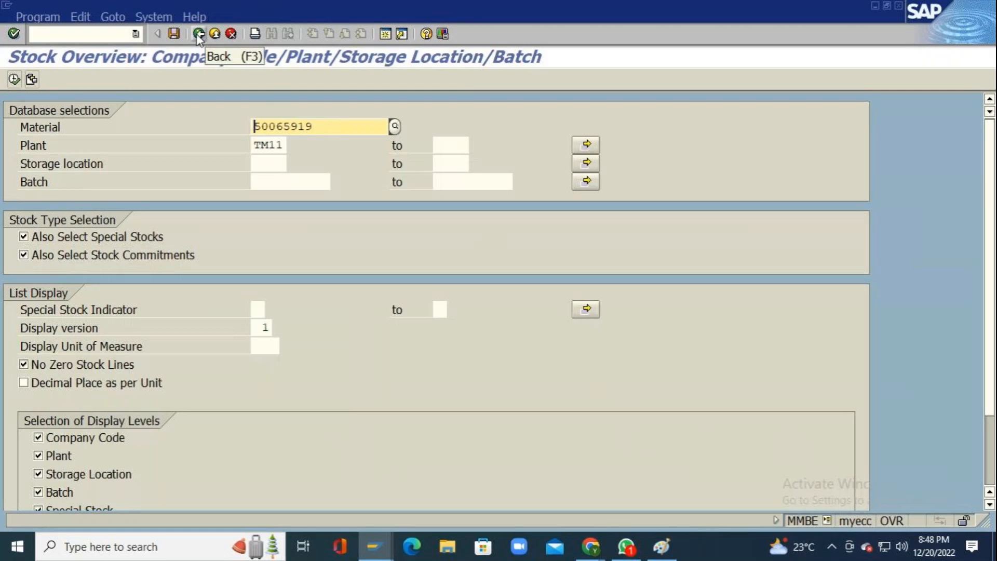
{"action": "left_click", "coordinate": [199, 34]}
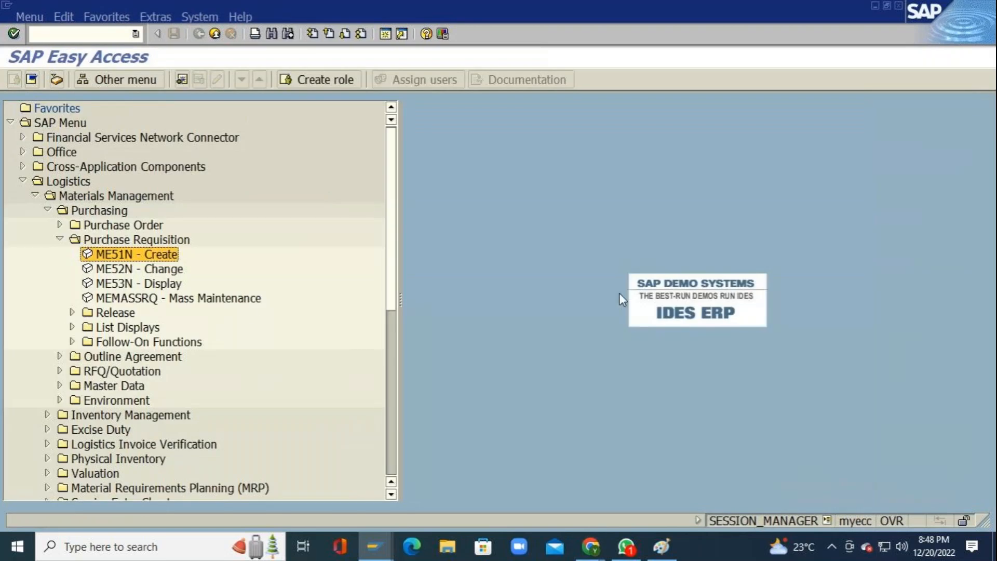
{"action": "left_click", "coordinate": [147, 270]}
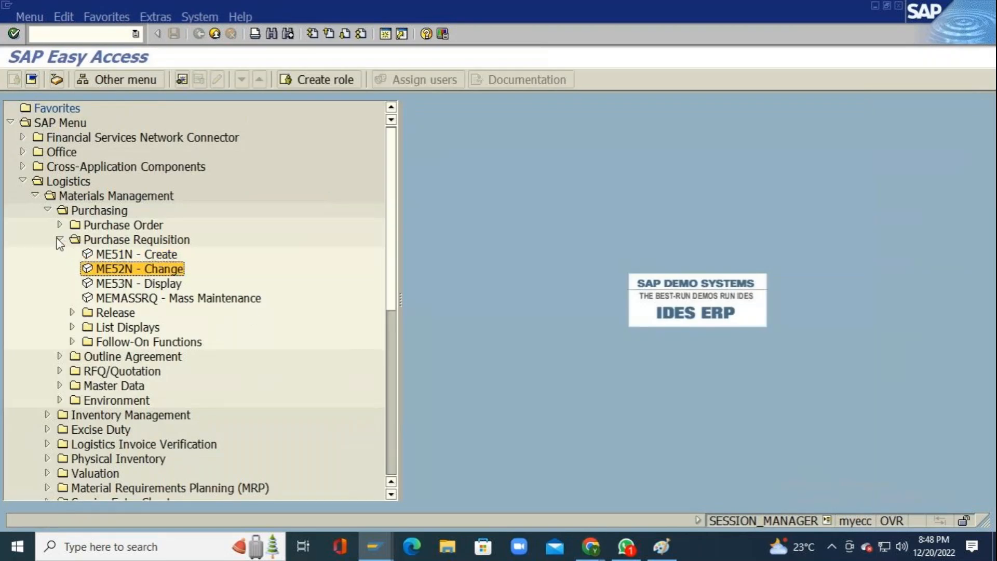
Collapse the Purchase Requisition, Purchasing and Materials Management folders in the SAP menu tree
{"action": "left_click", "coordinate": [60, 239]}
{"action": "left_click", "coordinate": [47, 210]}
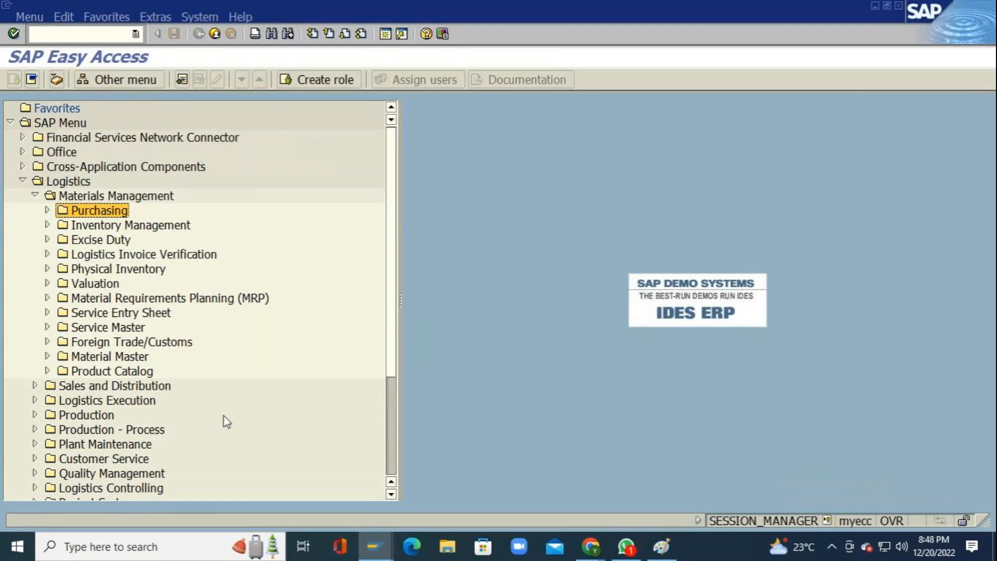
{"action": "left_click", "coordinate": [35, 195]}
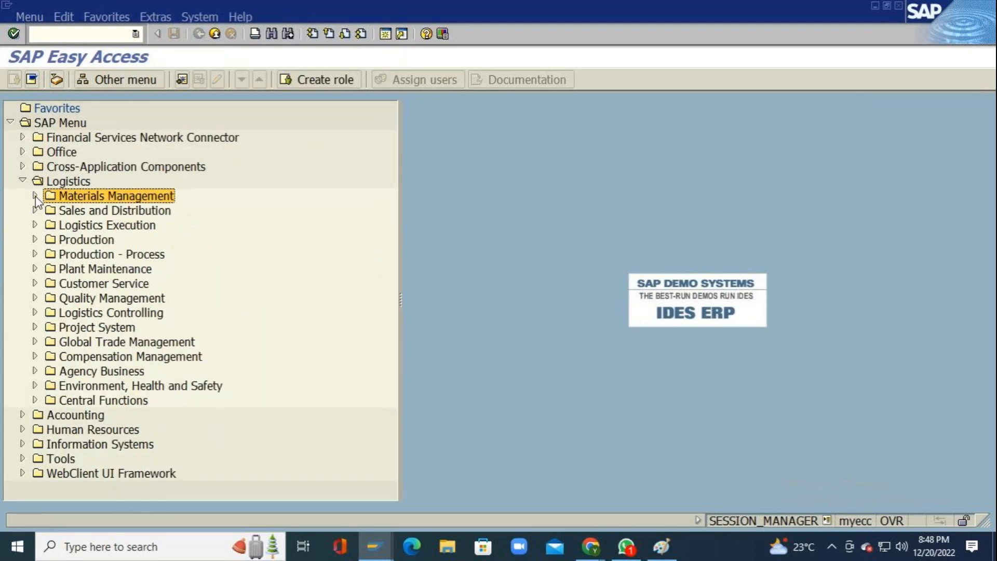
Expand Production, MRP, Planning and Total Planning in the SAP menu and open transaction MD01 - Online
{"action": "left_click", "coordinate": [34, 239]}
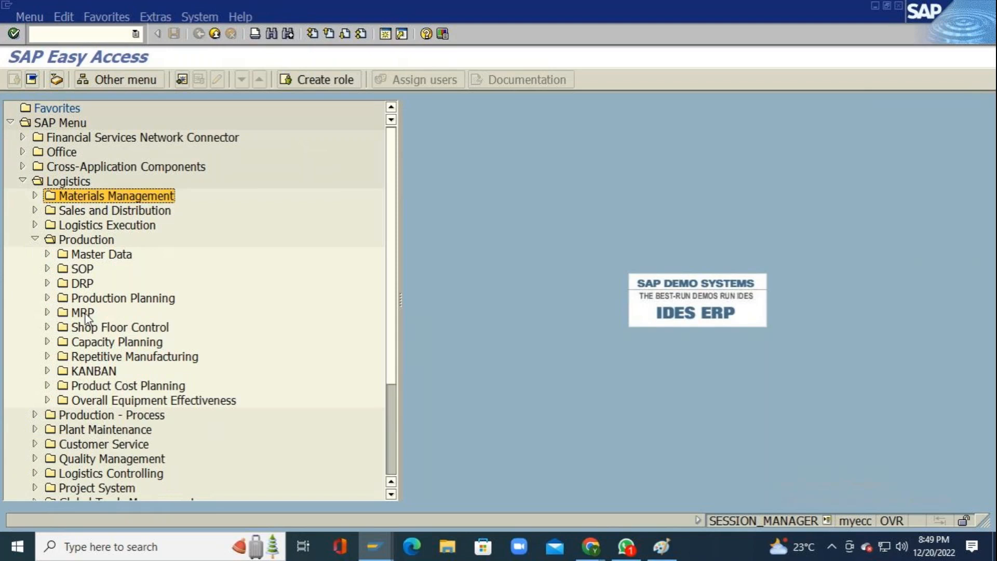
{"action": "left_click", "coordinate": [47, 312]}
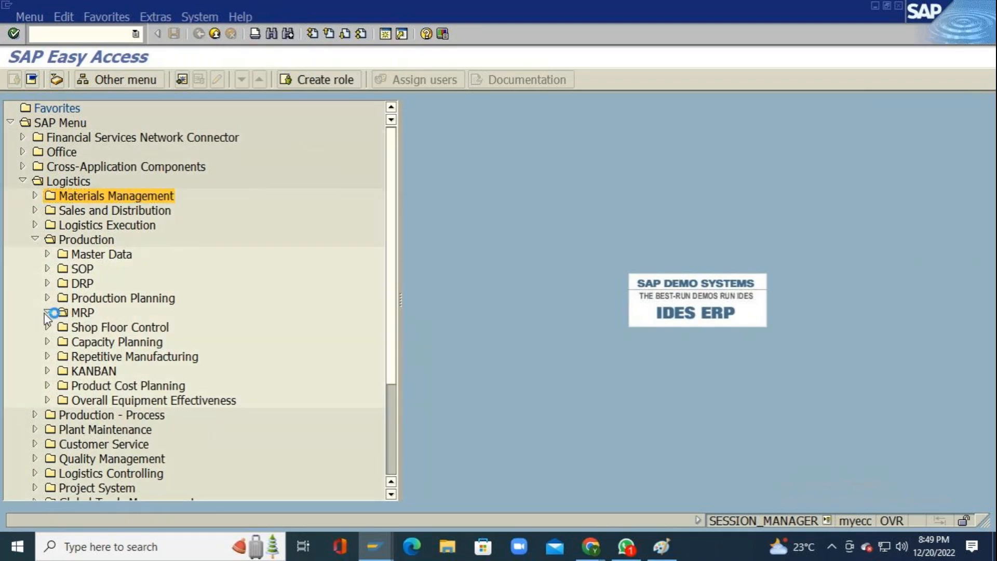
{"action": "scroll", "coordinate": [178, 330], "scroll_direction": "down", "scroll_amount": 2}
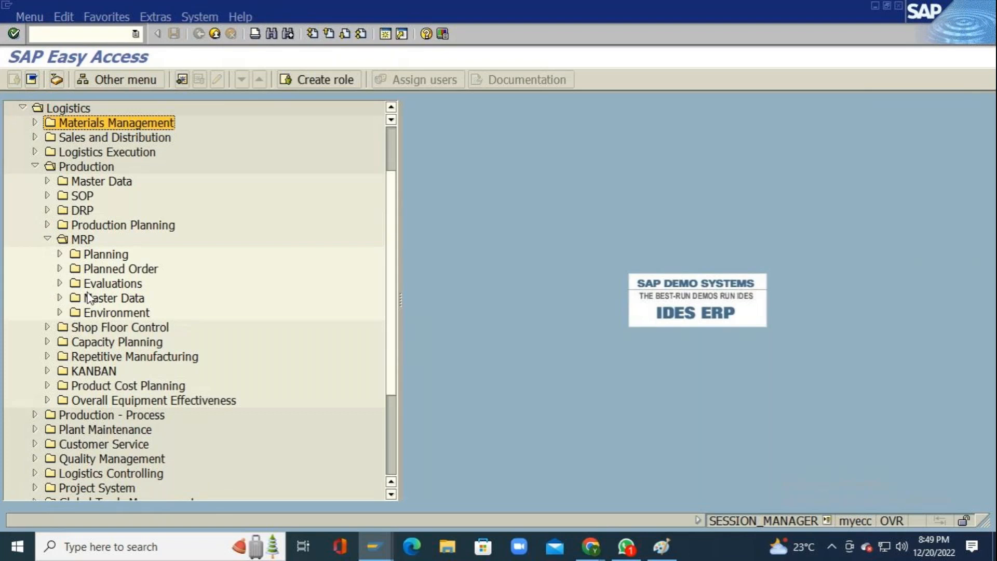
{"action": "left_click", "coordinate": [60, 254]}
{"action": "scroll", "coordinate": [67, 244], "scroll_direction": "down", "scroll_amount": 2}
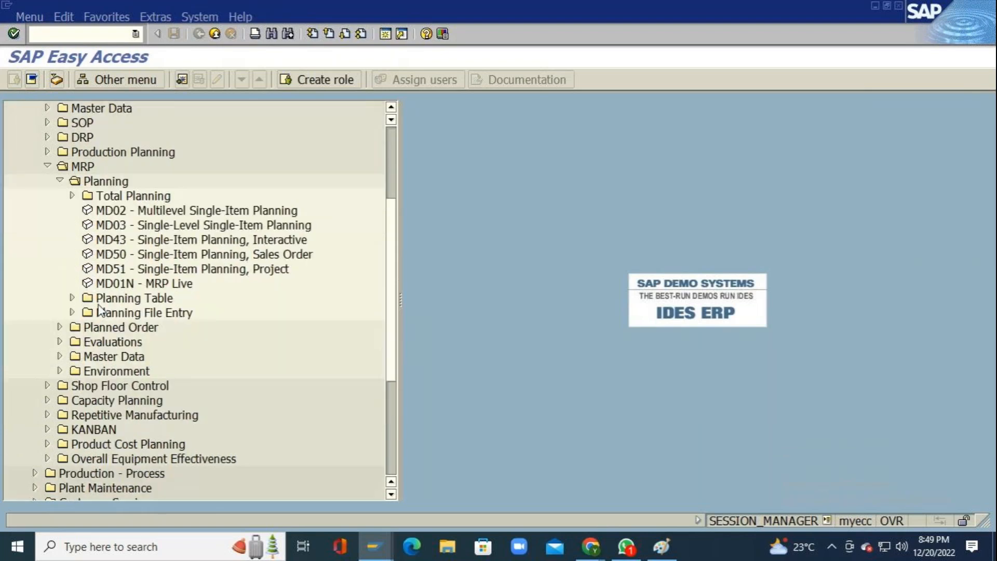
{"action": "left_click", "coordinate": [73, 195]}
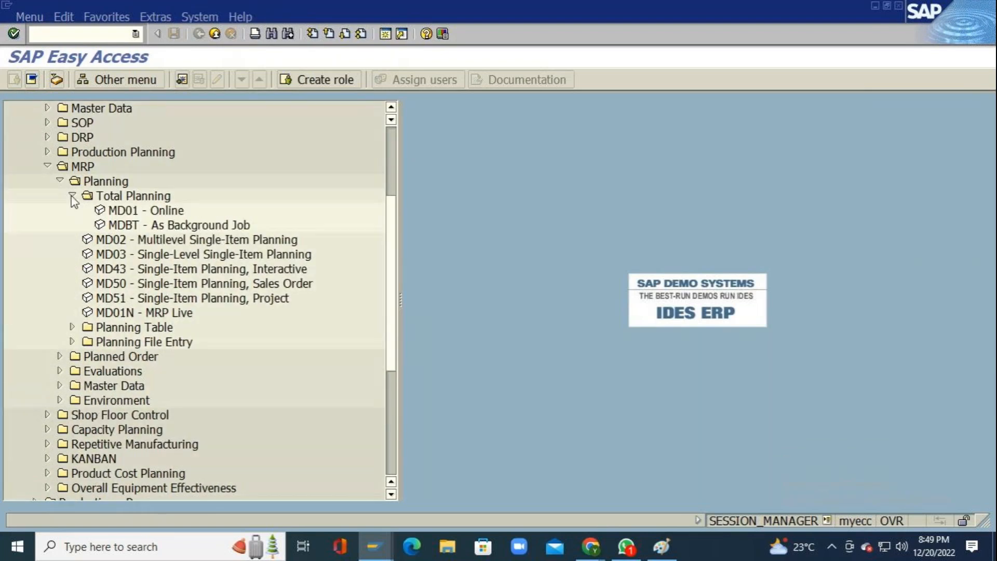
{"action": "scroll", "coordinate": [106, 273], "scroll_direction": "down", "scroll_amount": 2}
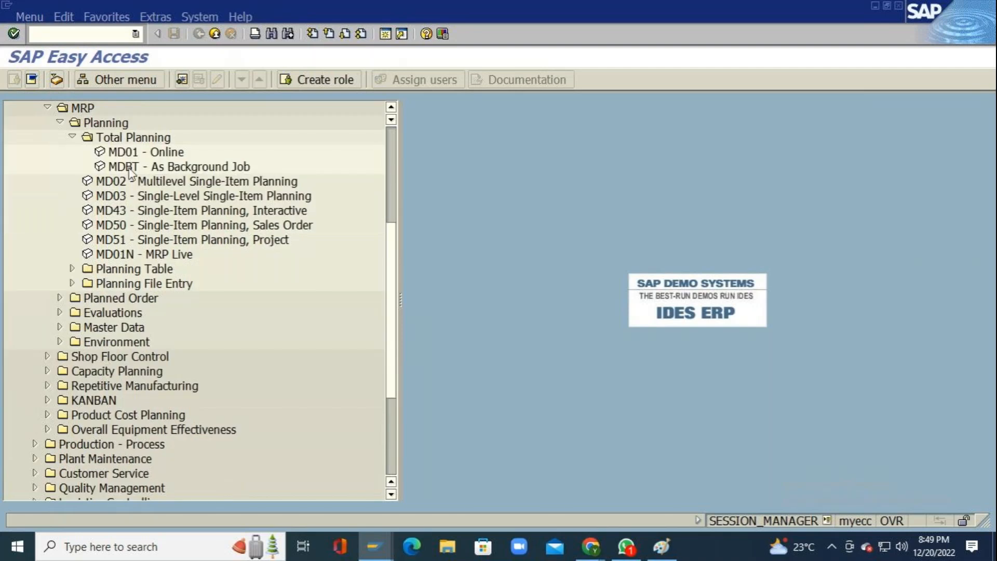
{"action": "left_click", "coordinate": [128, 153]}
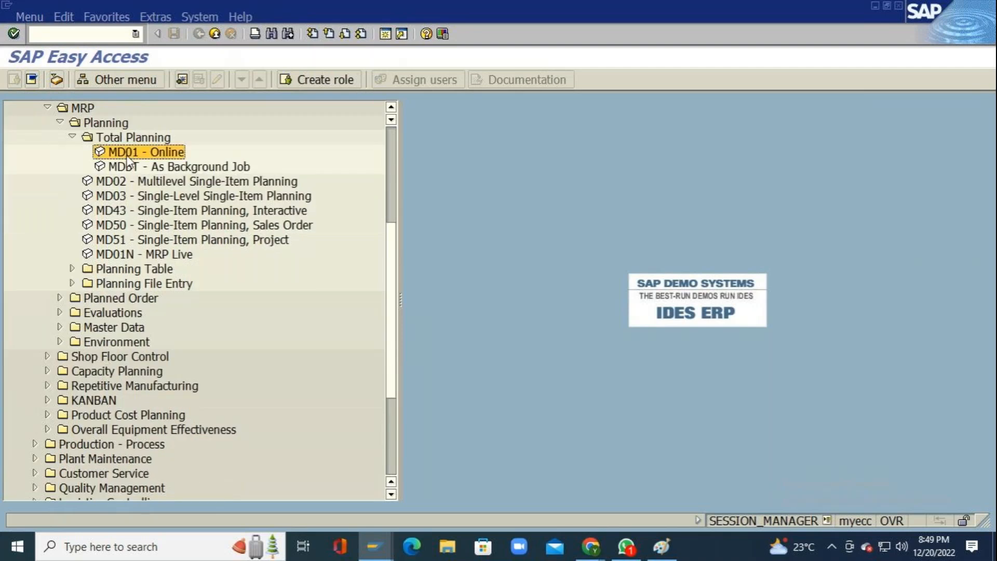
{"action": "double_click", "coordinate": [128, 155]}
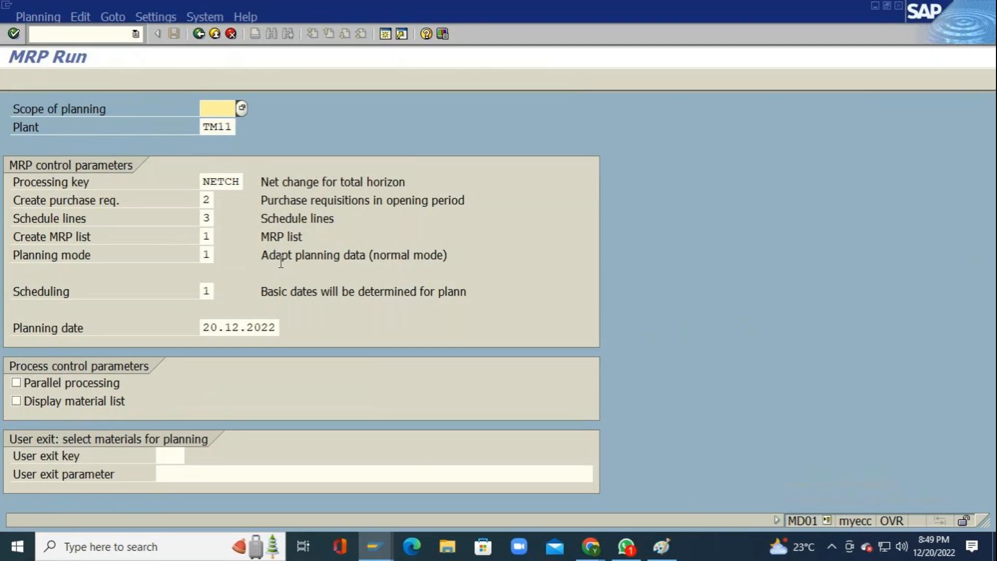
Try to start the MRP run for plant TM11 with the default control parameters and planning date 20.12.2022
{"action": "left_click", "coordinate": [270, 334]}
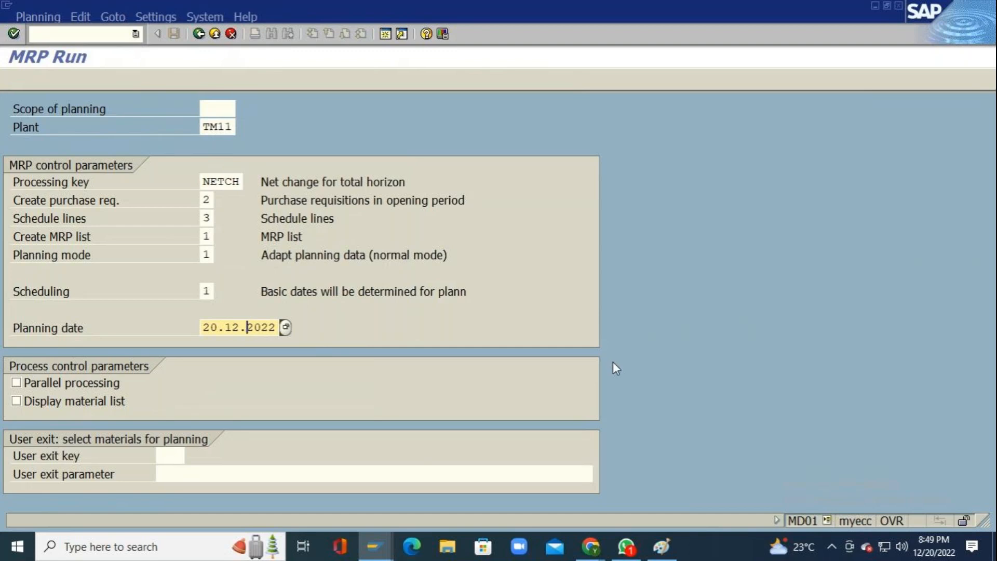
{"action": "key", "text": "Return"}
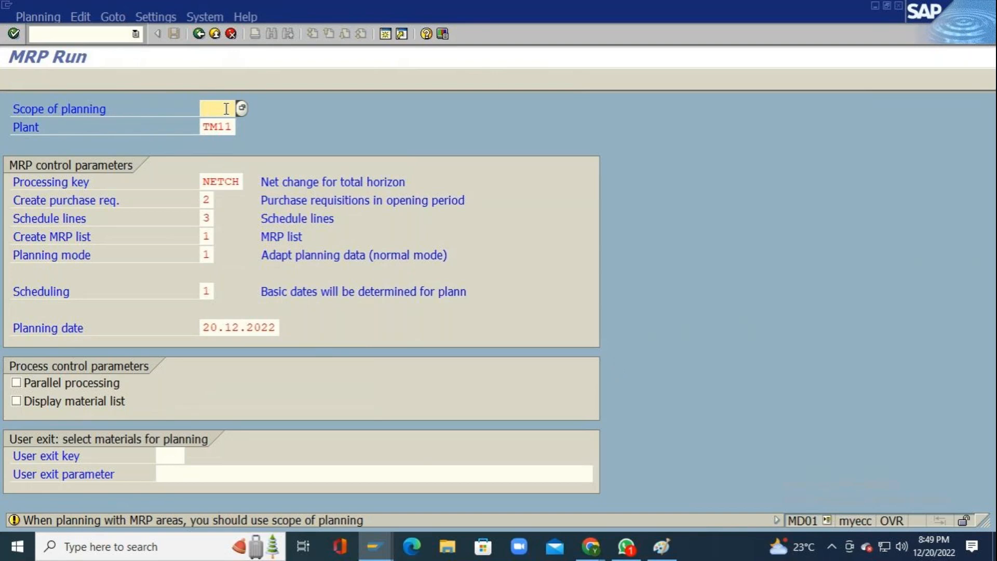
{"action": "key", "text": "Return"}
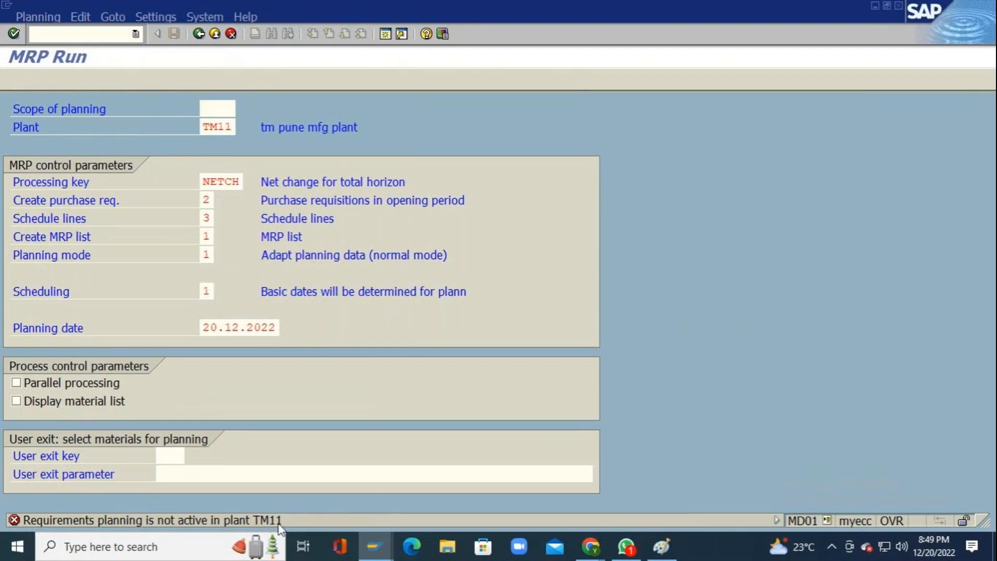
Open the error message's long text and go through its link to the Activate MRP and Set Up Planning File activity
{"action": "double_click", "coordinate": [304, 519]}
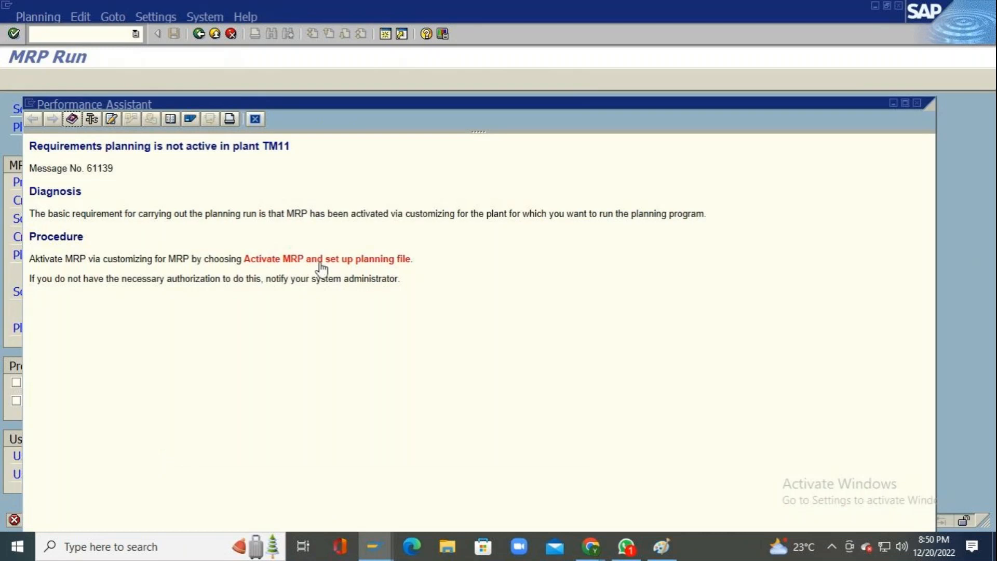
{"action": "left_click", "coordinate": [320, 260]}
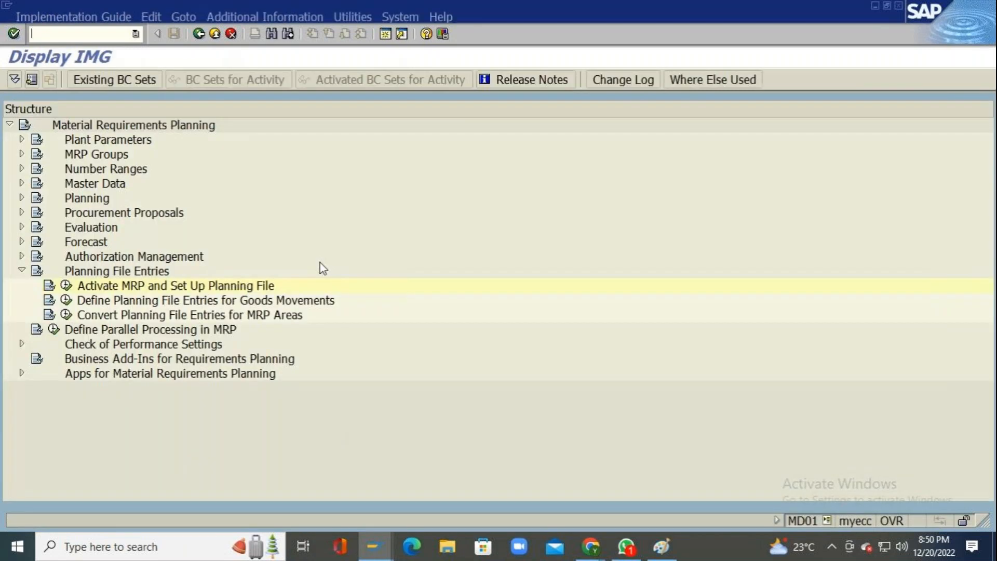
{"action": "left_click", "coordinate": [66, 285]}
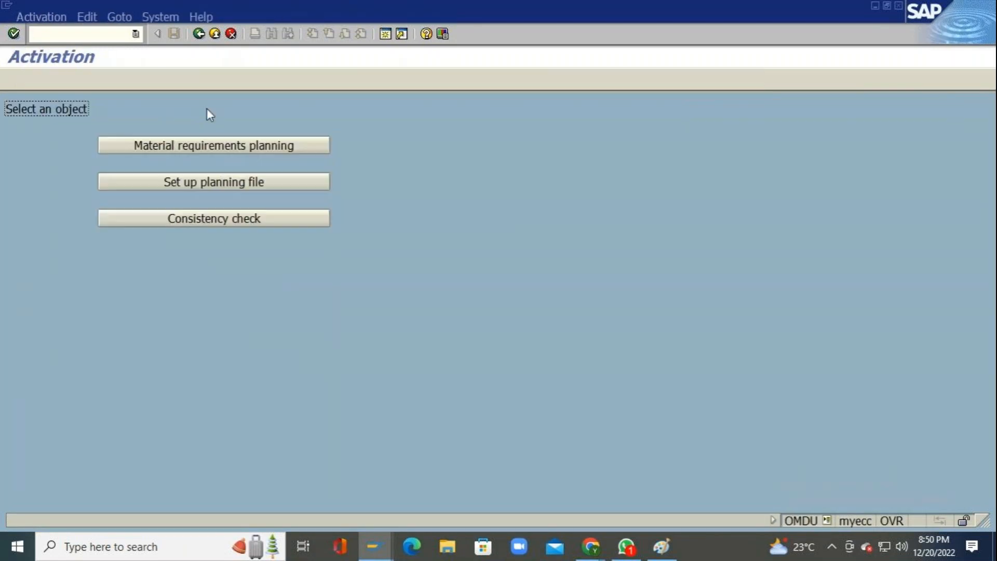
Activate requirements planning for plant TM11 under Material requirements planning and save it to the proposed customizing request
{"action": "left_click", "coordinate": [218, 147]}
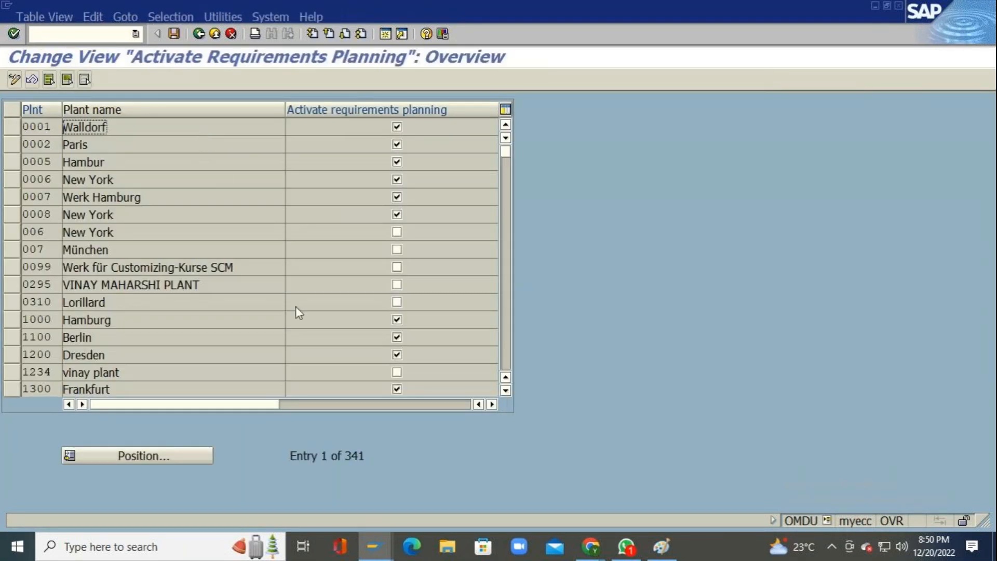
{"action": "left_click", "coordinate": [138, 455]}
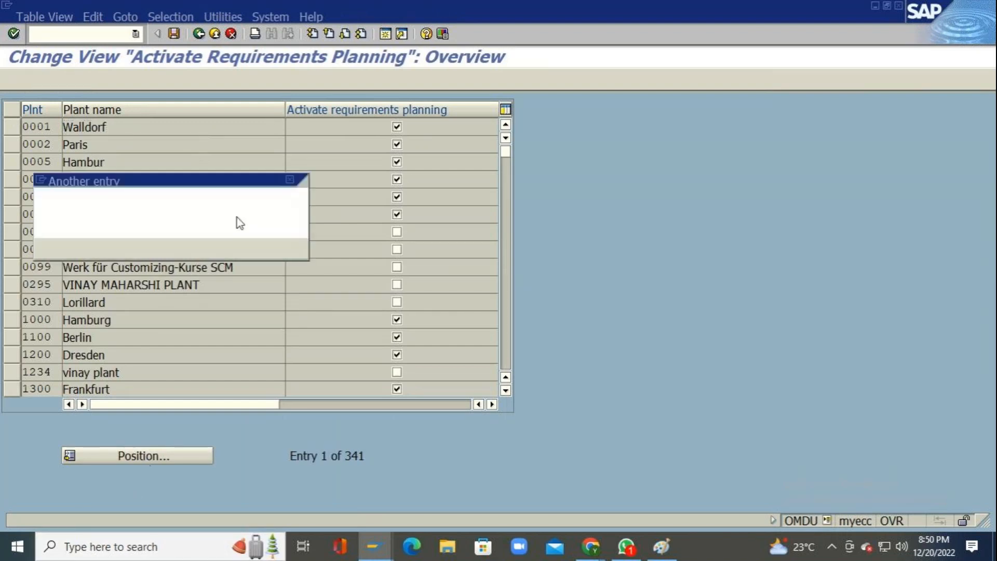
{"action": "type", "text": "TM11"}
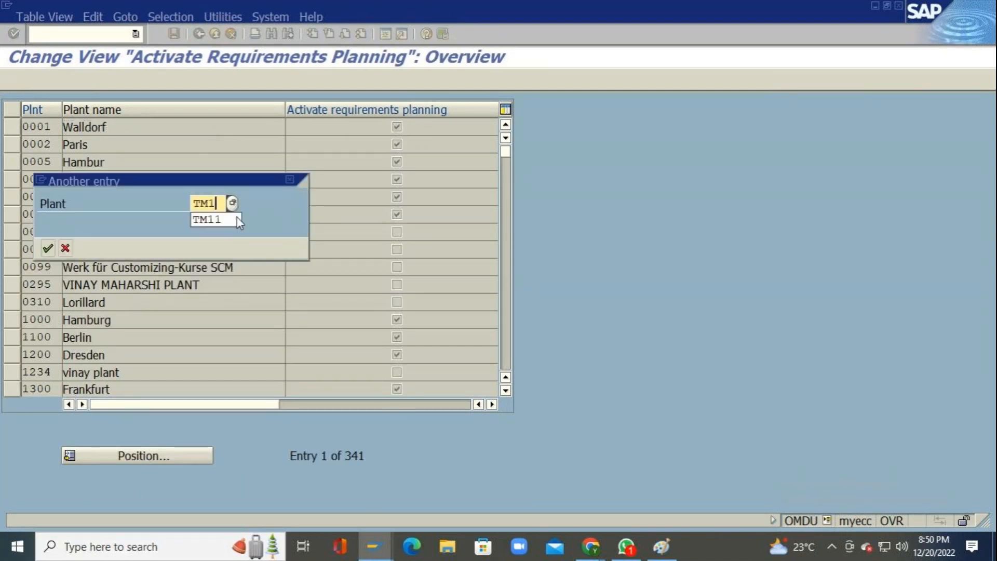
{"action": "key", "text": "Return"}
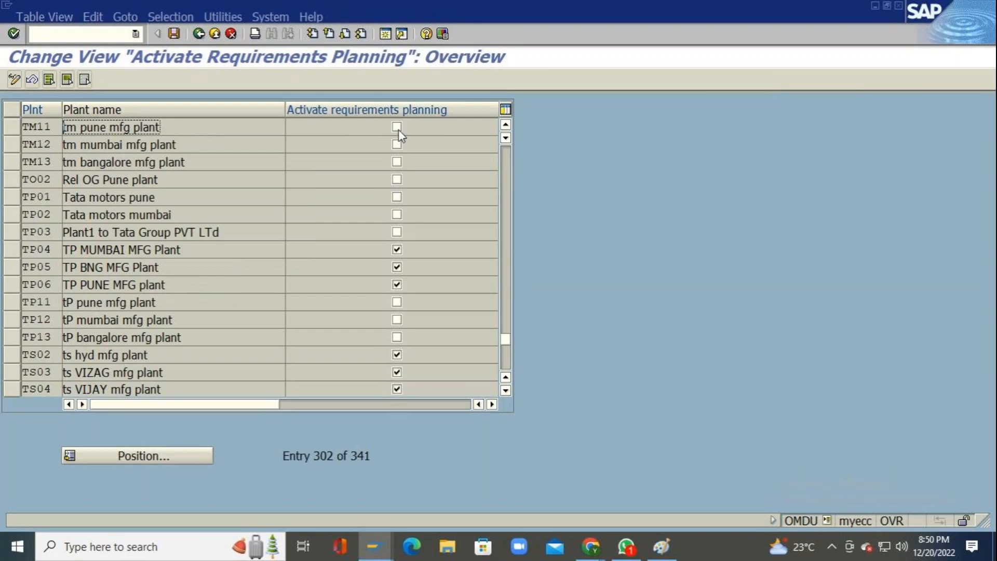
{"action": "left_click", "coordinate": [397, 127]}
{"action": "left_click", "coordinate": [174, 34]}
{"action": "left_click", "coordinate": [48, 248]}
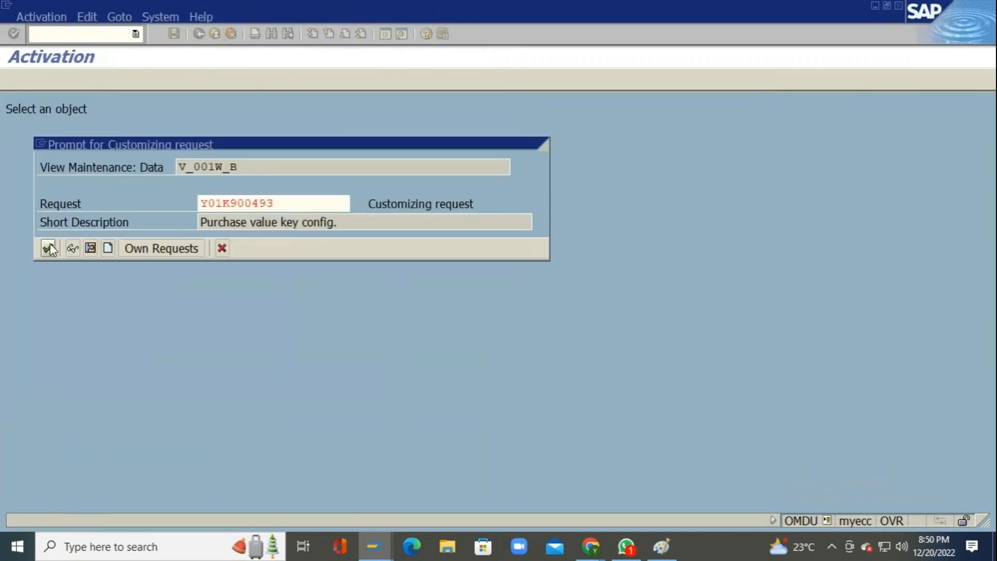
Return from the activation settings to MRP Run, close the Performance Assistant and retry the run for plant TM11
{"action": "left_click", "coordinate": [198, 34]}
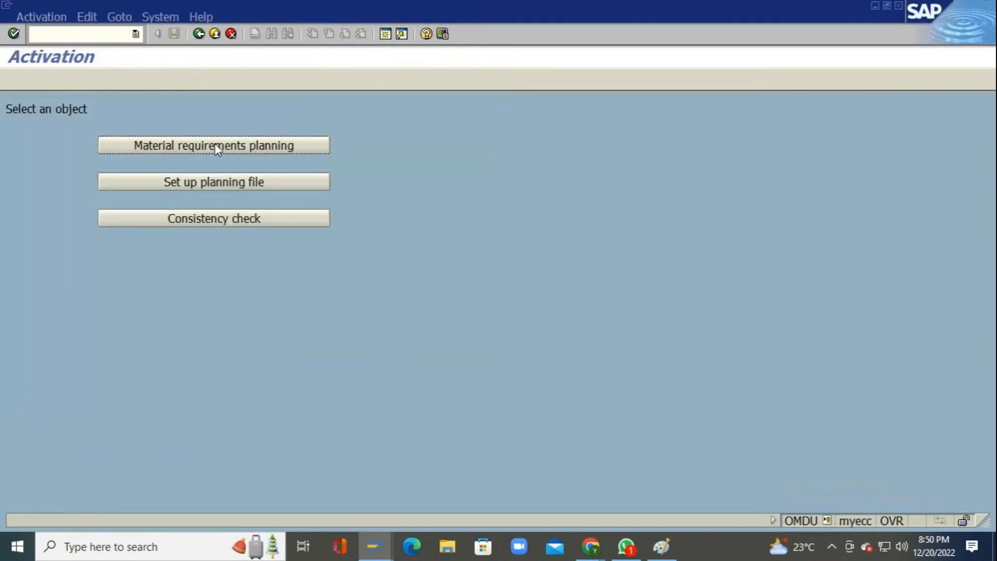
{"action": "left_click", "coordinate": [198, 34]}
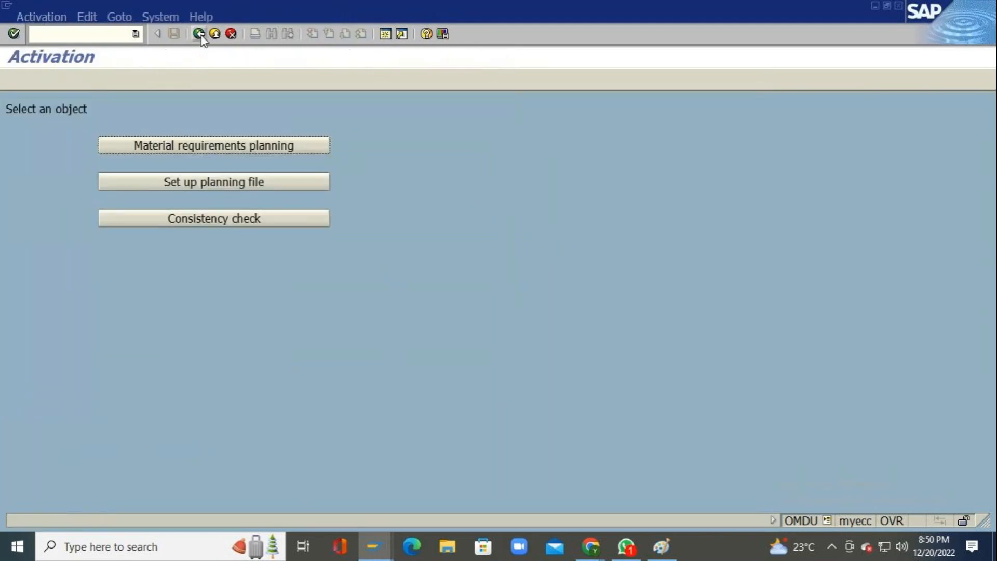
{"action": "left_click", "coordinate": [199, 34]}
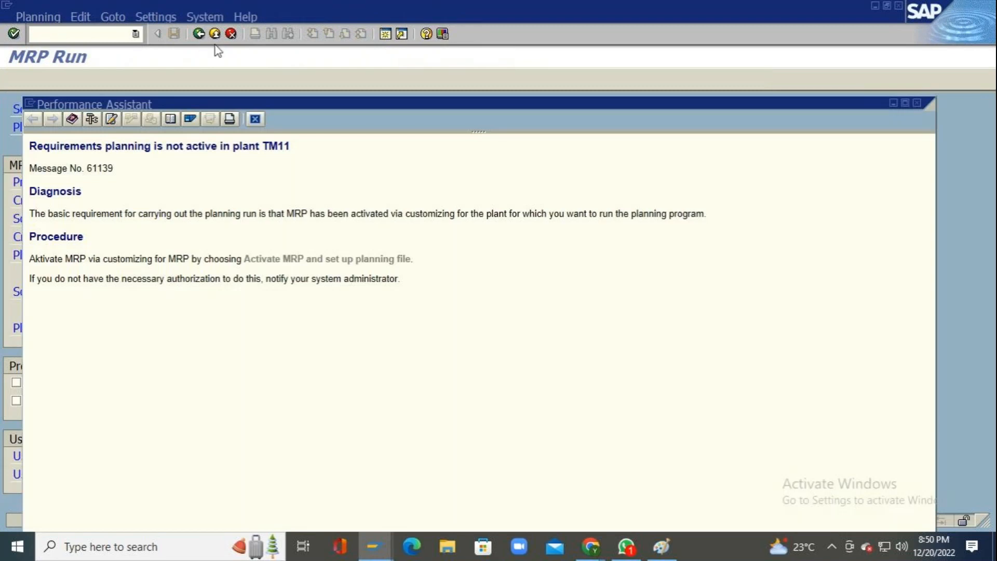
{"action": "left_click", "coordinate": [255, 117]}
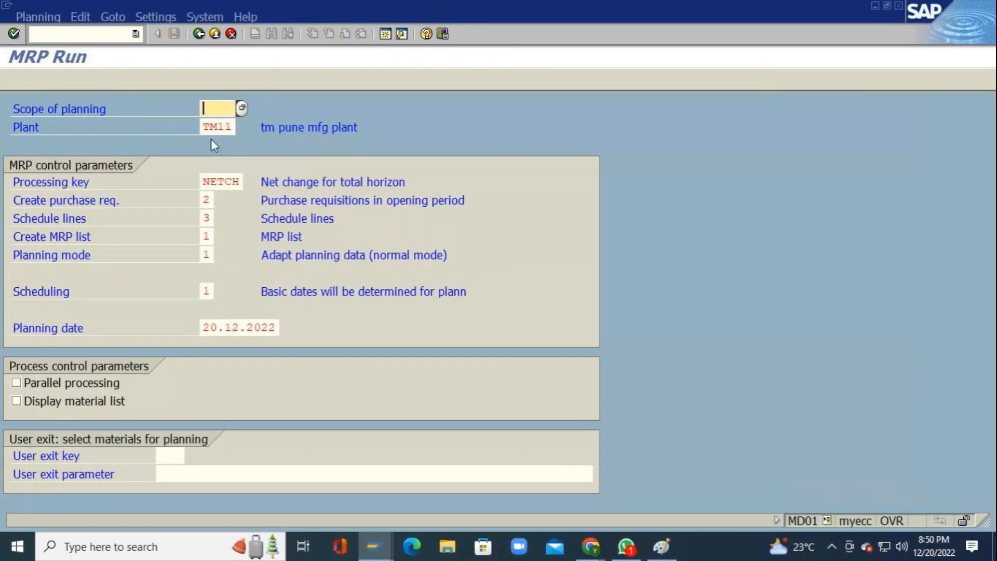
{"action": "key", "text": "Return"}
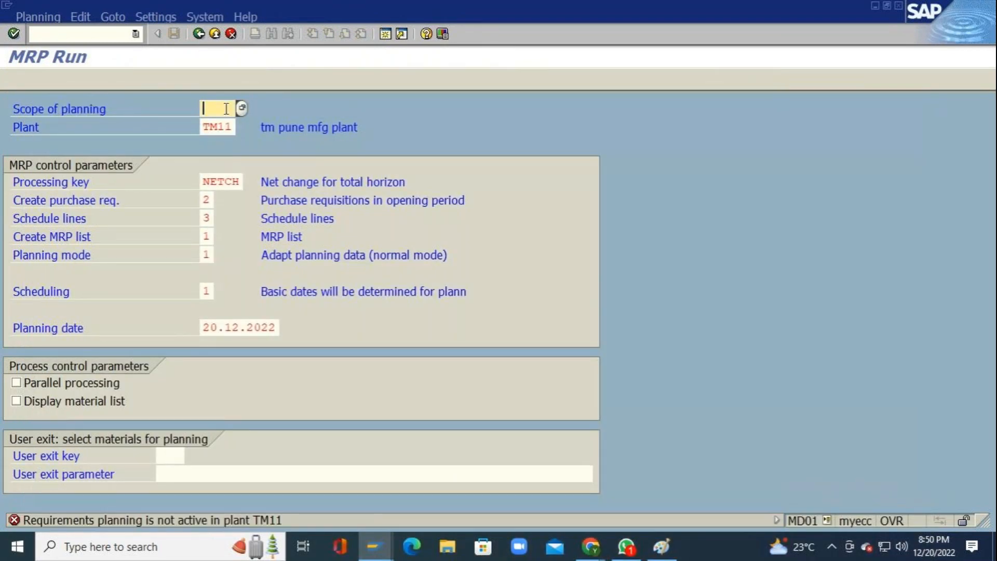
Leave and reopen MD01, then start the planning run for plant TM11 with the default parameters
{"action": "left_click", "coordinate": [199, 34]}
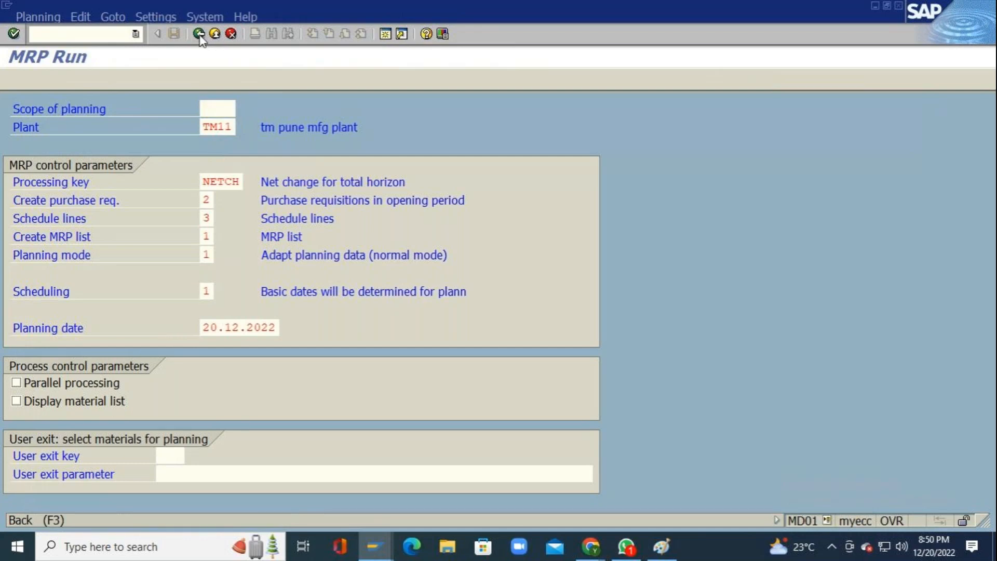
{"action": "double_click", "coordinate": [147, 154]}
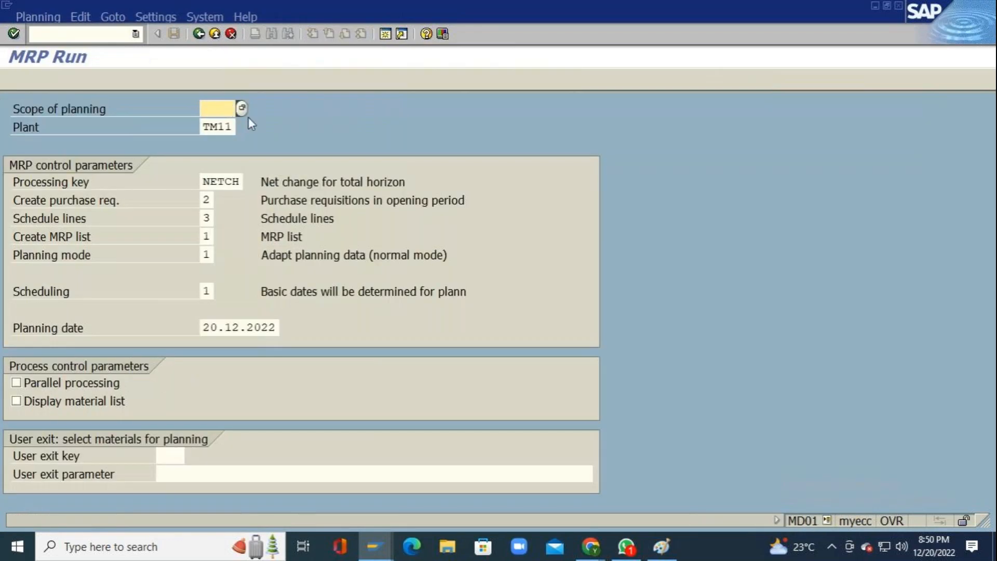
{"action": "key", "text": "Return"}
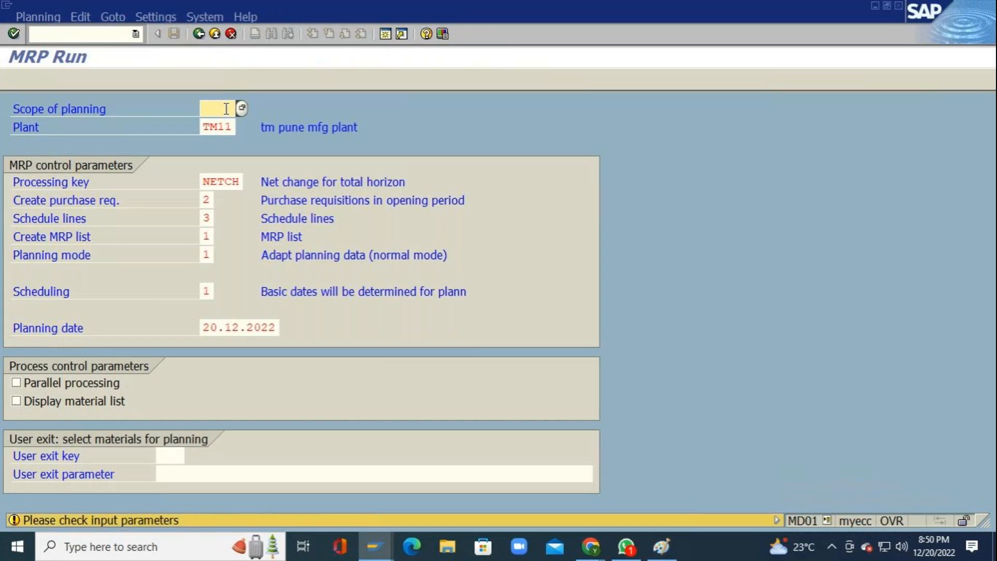
{"action": "key", "text": "Return"}
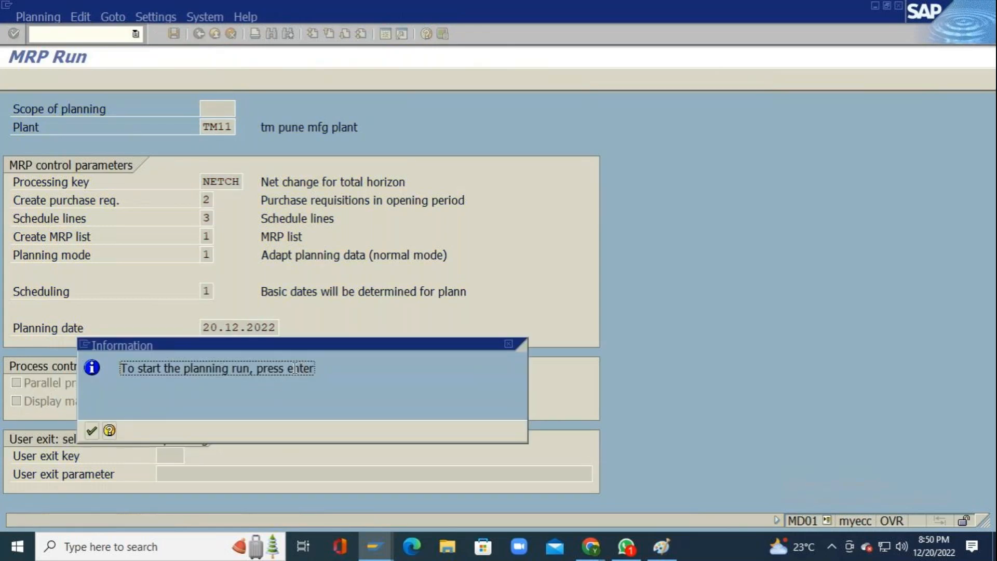
{"action": "key", "text": "Return"}
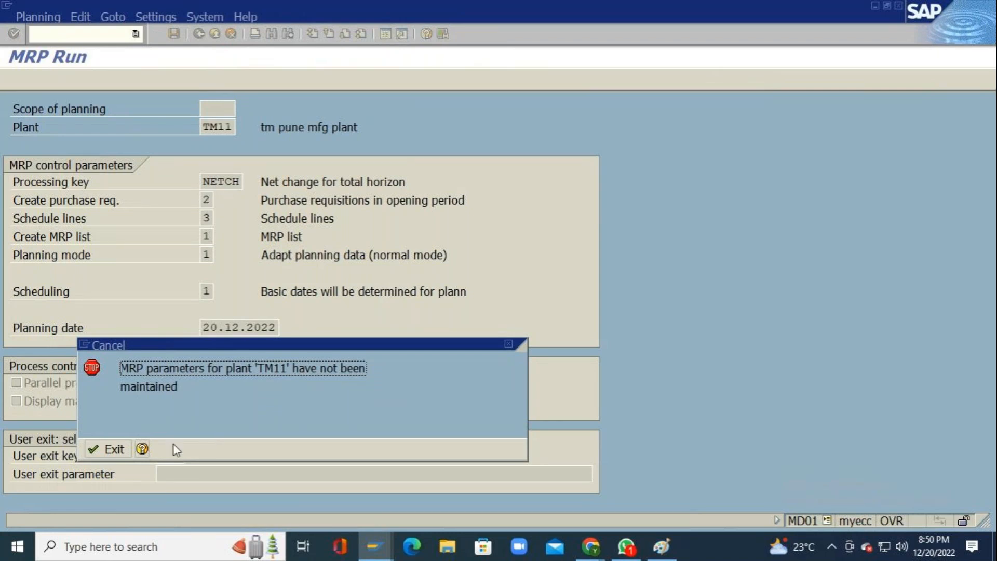
Read the help text of the MRP parameters message for plant TM11, then exit the MRP run
{"action": "left_click", "coordinate": [141, 449]}
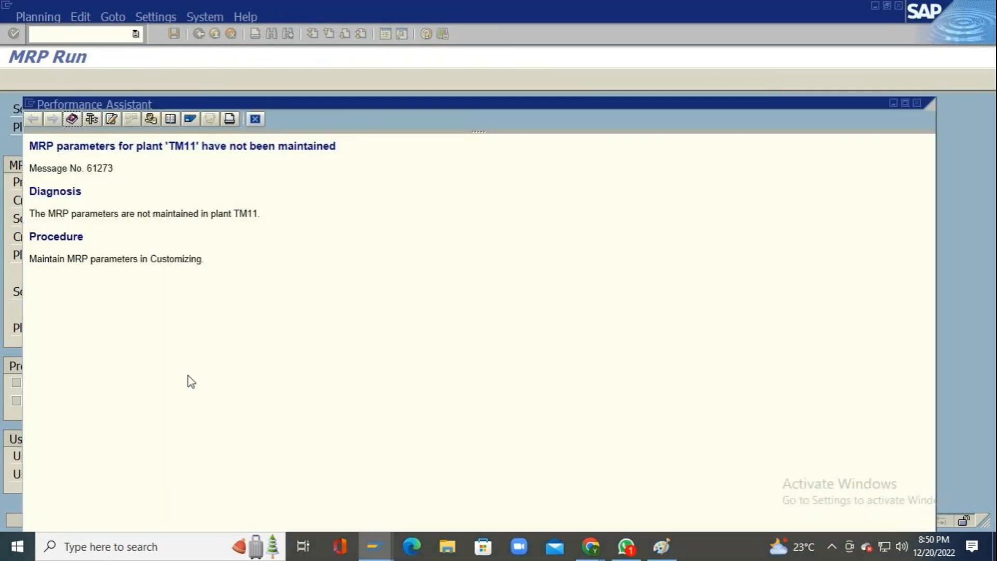
{"action": "left_click", "coordinate": [255, 119]}
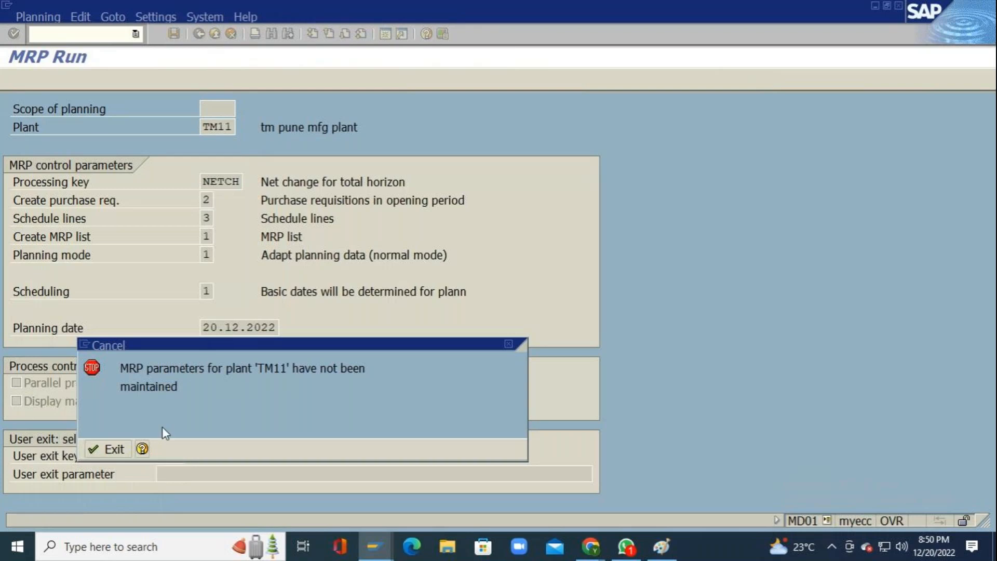
{"action": "left_click", "coordinate": [142, 448]}
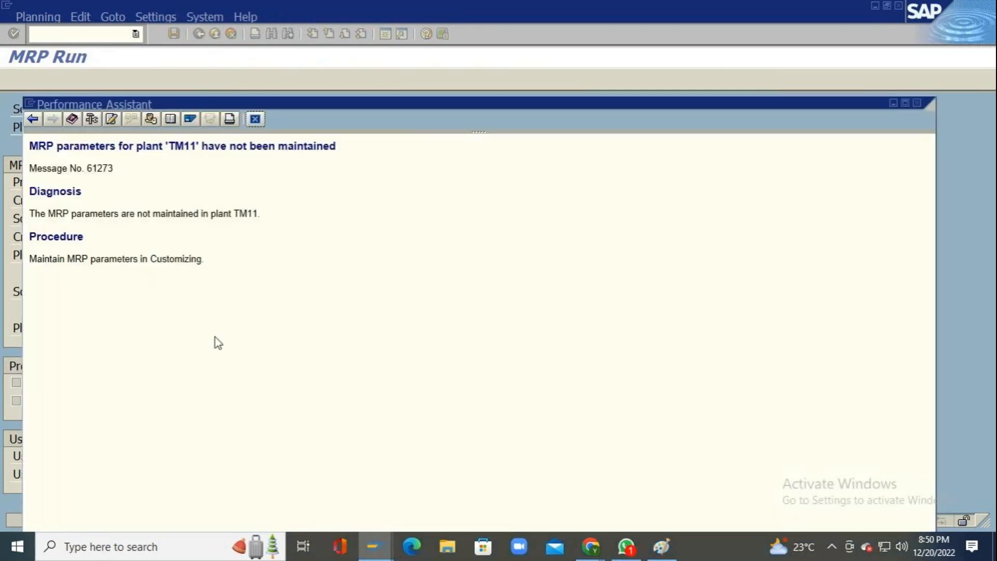
{"action": "left_click", "coordinate": [255, 120]}
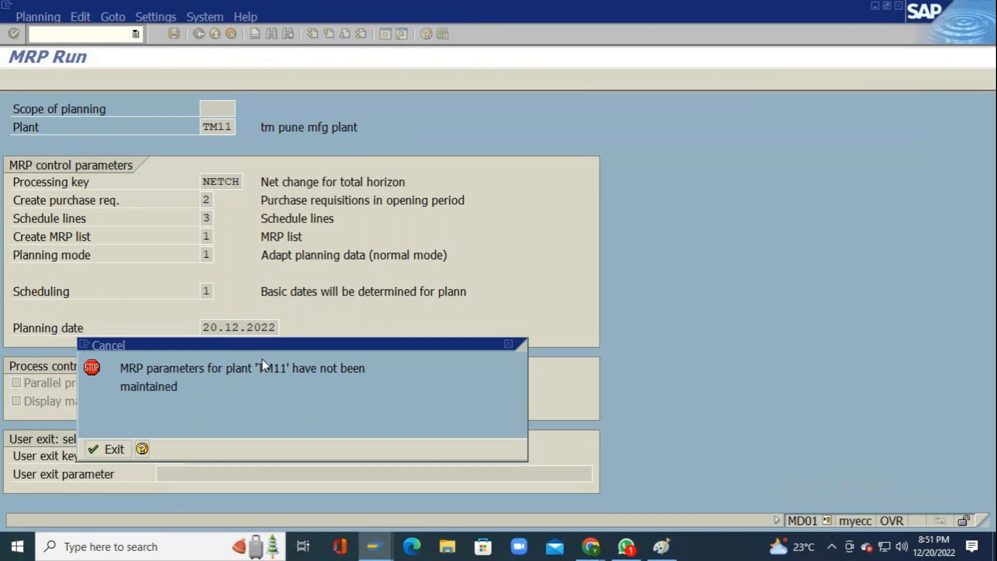
{"action": "left_click", "coordinate": [110, 451]}
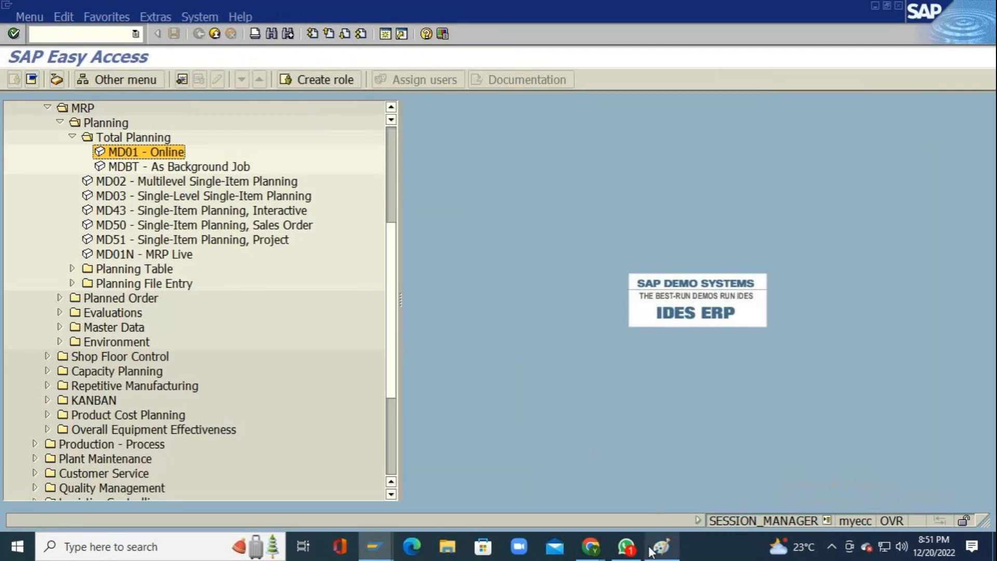
Review the purchase requisition creation notes in Paint, check the GoTo meeting window and return to Paint
{"action": "left_click", "coordinate": [667, 554]}
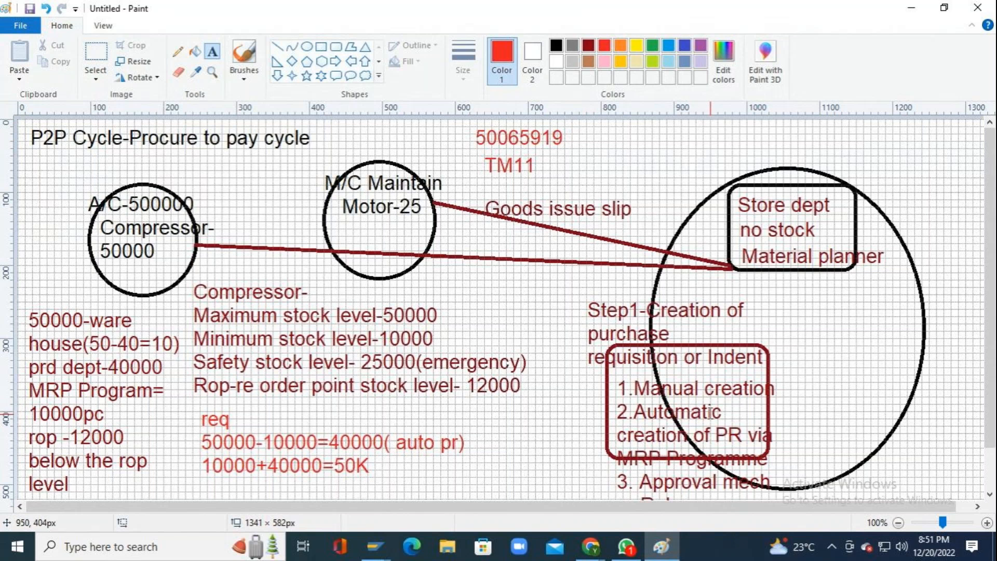
{"action": "scroll", "coordinate": [709, 413], "scroll_direction": "down", "scroll_amount": 2}
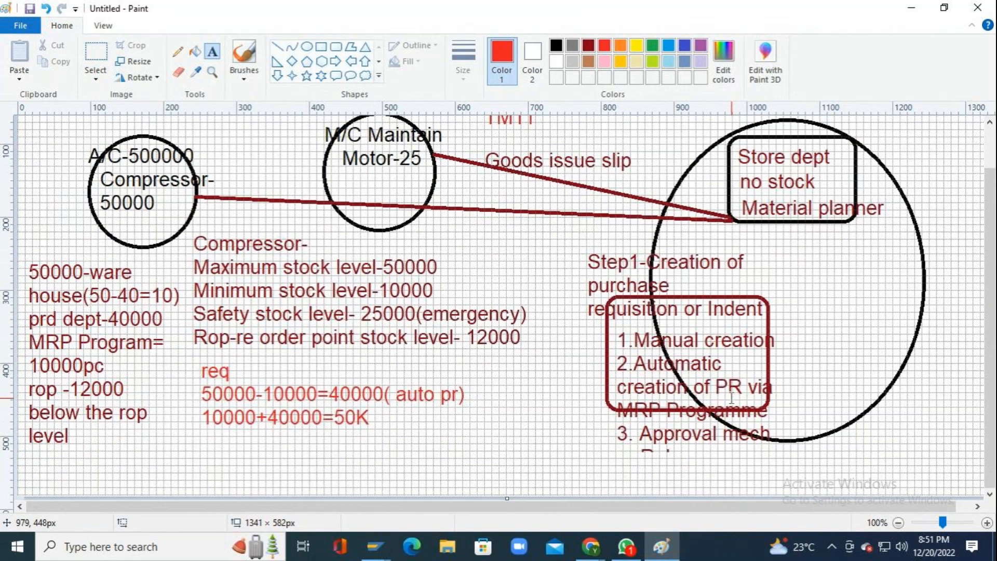
{"action": "mouse_move", "coordinate": [591, 546]}
{"action": "left_click", "coordinate": [602, 496]}
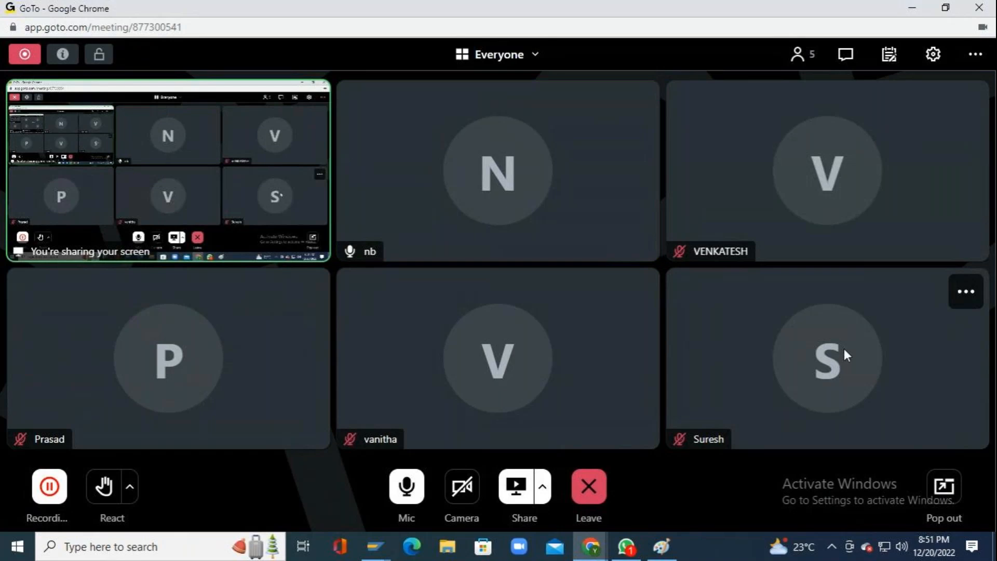
{"action": "left_click", "coordinate": [663, 547]}
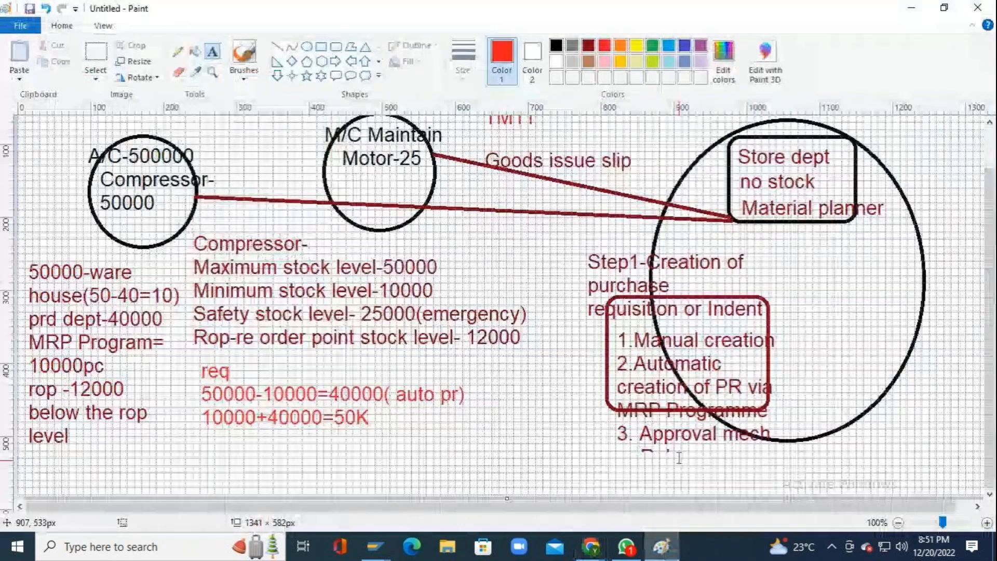